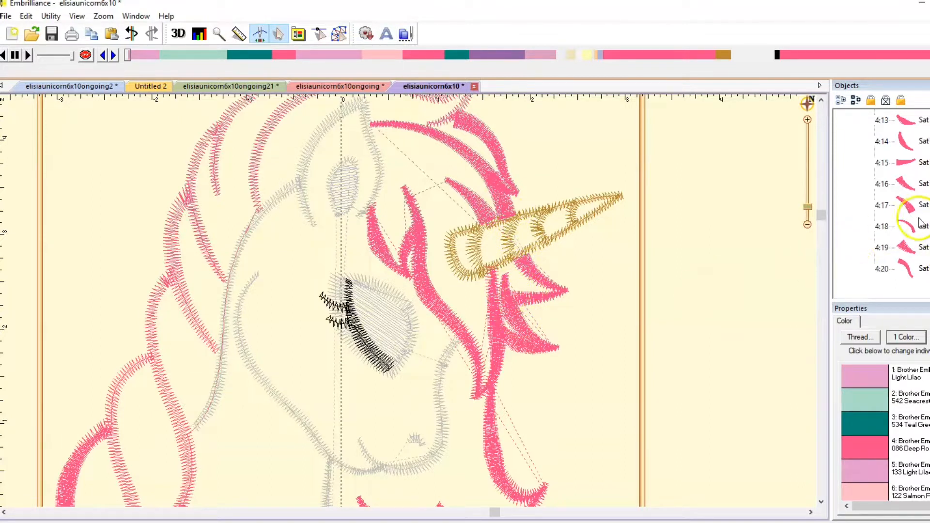
# - Delete the original thin pink mane outline to check the redrawn strands without it, and undo the deletion
pyautogui.scroll(5, 886, 203)
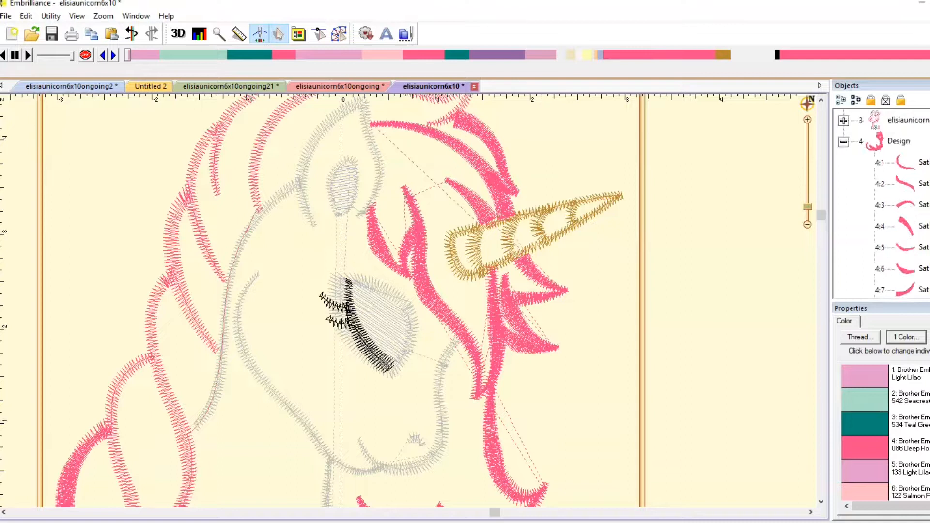
pyautogui.click(844, 120)
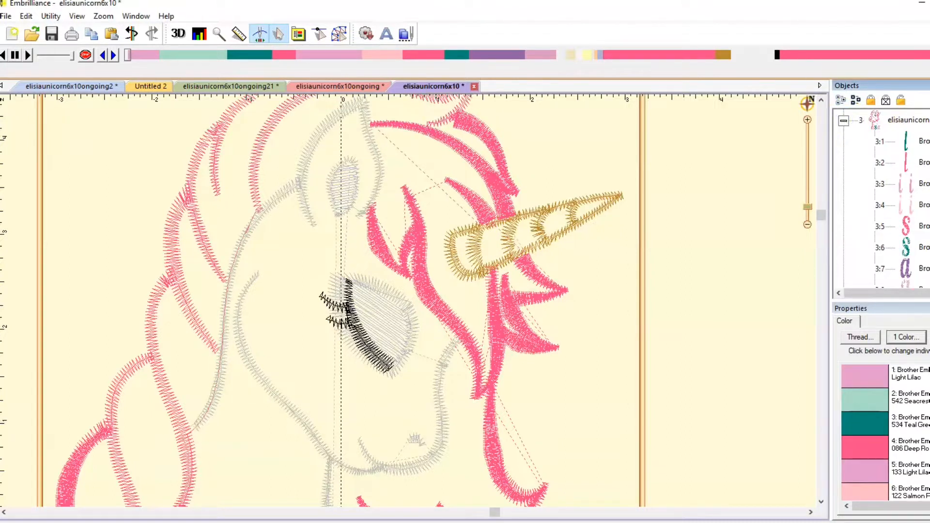
pyautogui.scroll(-3, 882, 203)
pyautogui.scroll(-1, 904, 233)
pyautogui.click(906, 226)
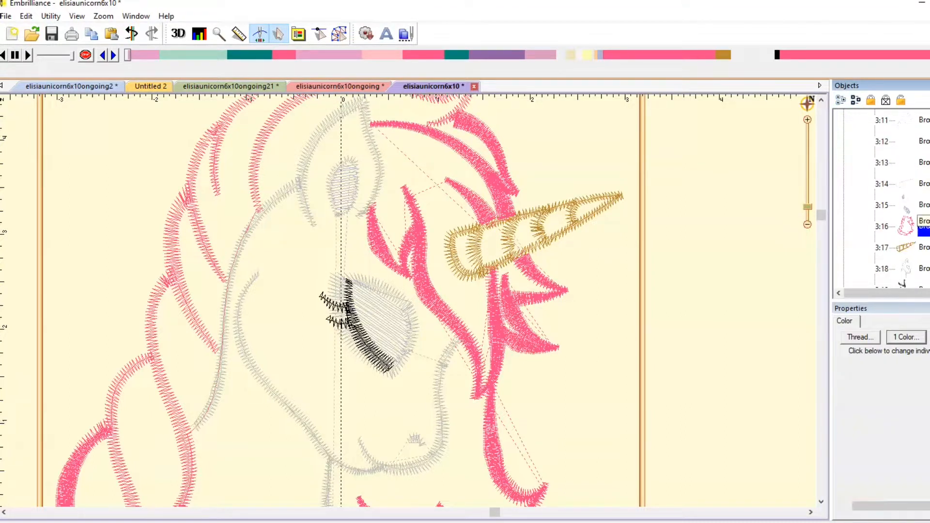
pyautogui.press('Delete')
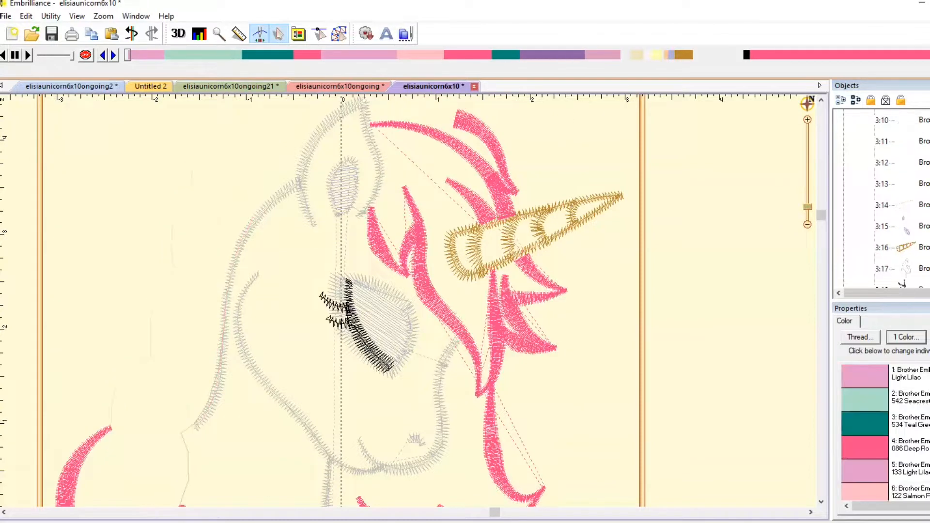
pyautogui.moveTo(821, 215); pyautogui.dragTo(806, 196)
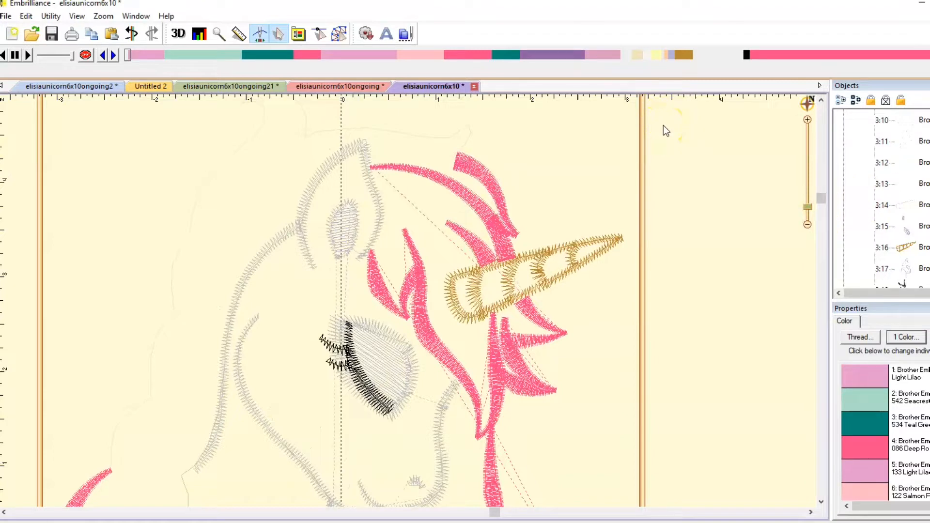
pyautogui.click(131, 34)
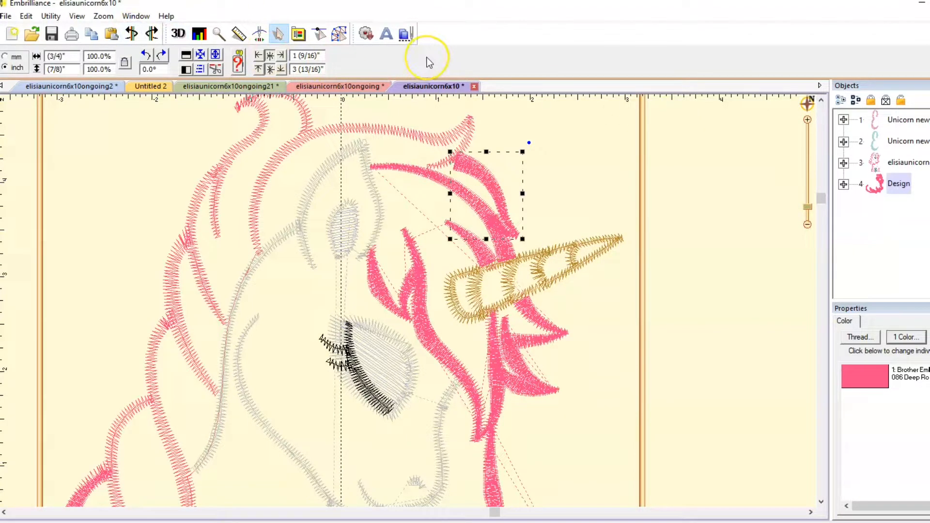
pyautogui.click(338, 34)
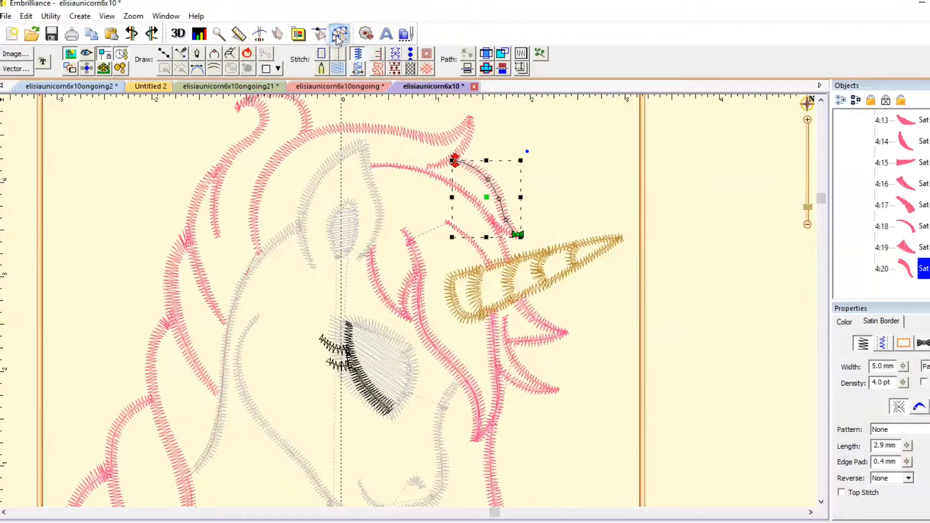
pyautogui.click(164, 54)
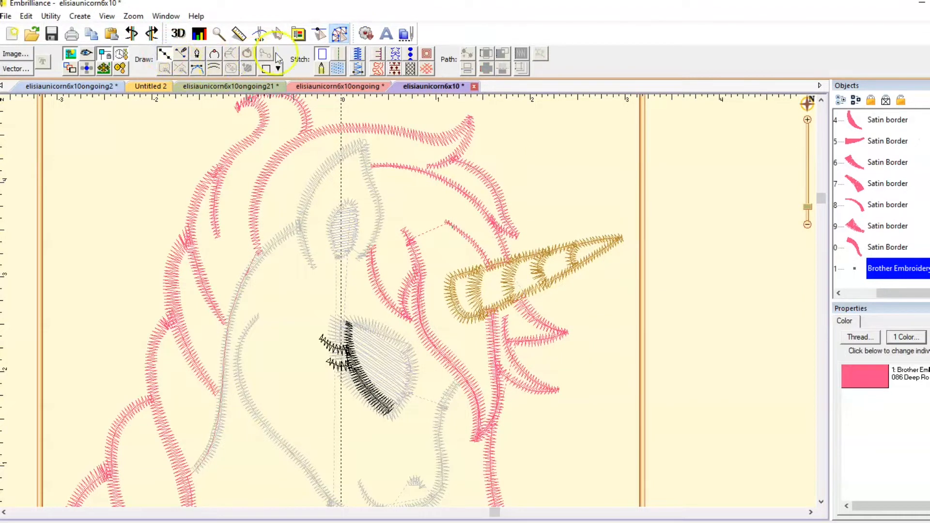
pyautogui.click(279, 34)
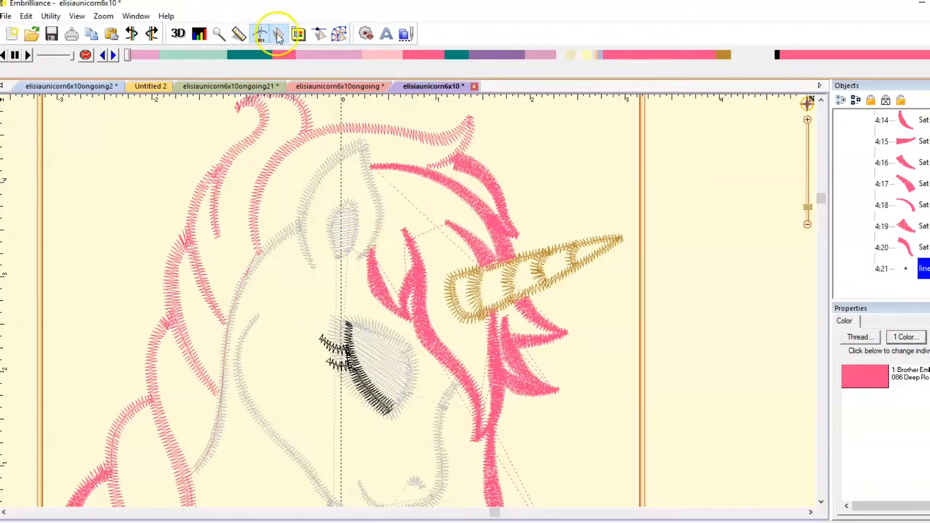
# - Trace the short lower edge of the forelock, curving up to its tip in front of the ear, and give it a satin border stitch
pyautogui.click(339, 32)
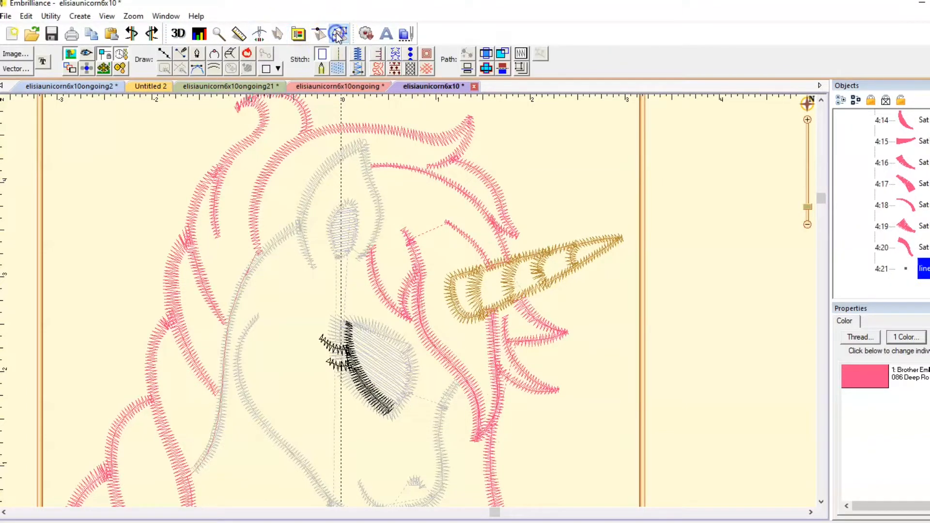
pyautogui.click(165, 55)
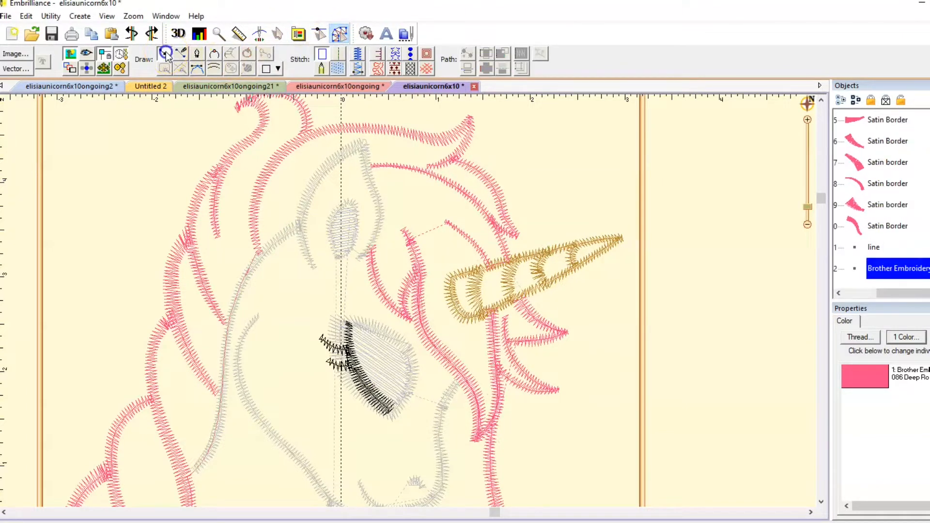
pyautogui.click(427, 166)
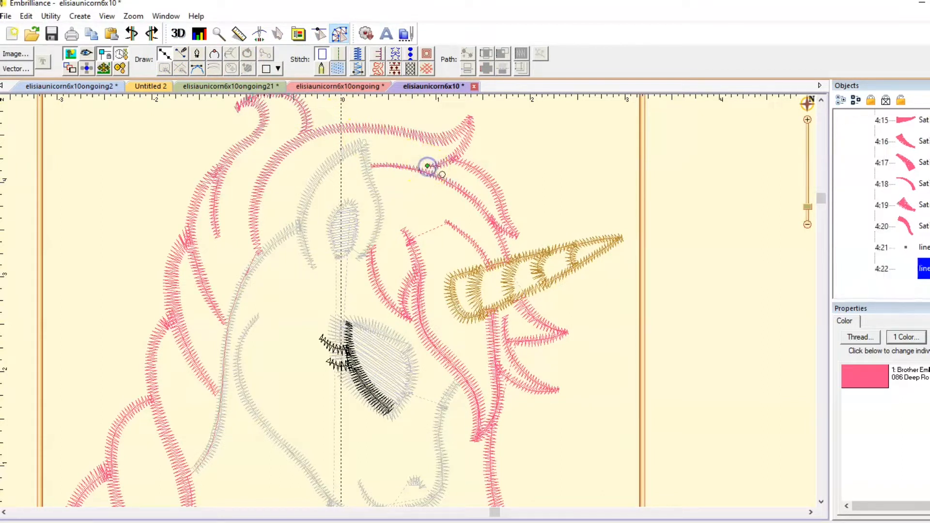
pyautogui.click(466, 143)
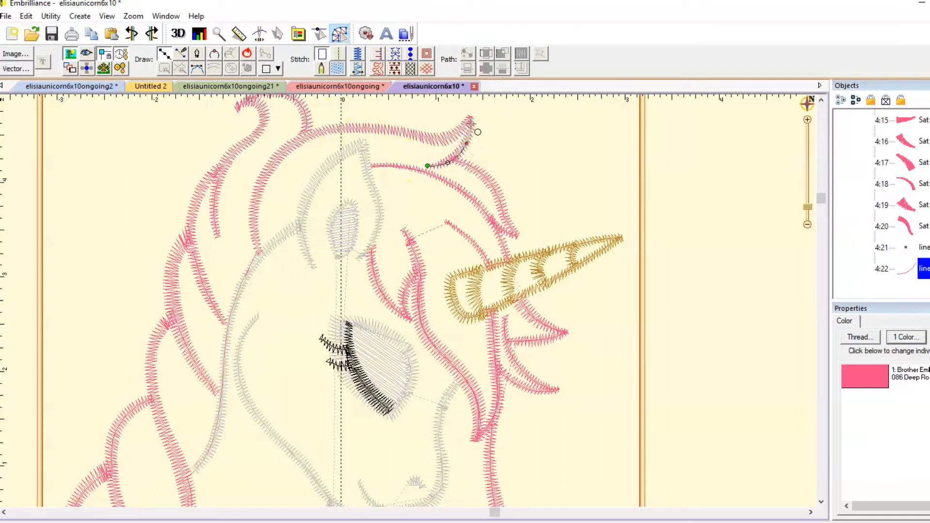
pyautogui.click(469, 117)
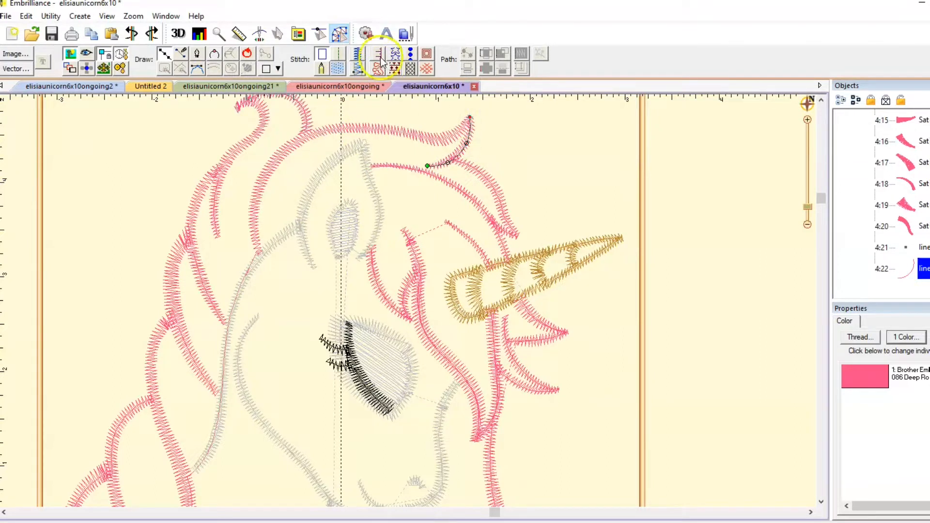
pyautogui.click(360, 53)
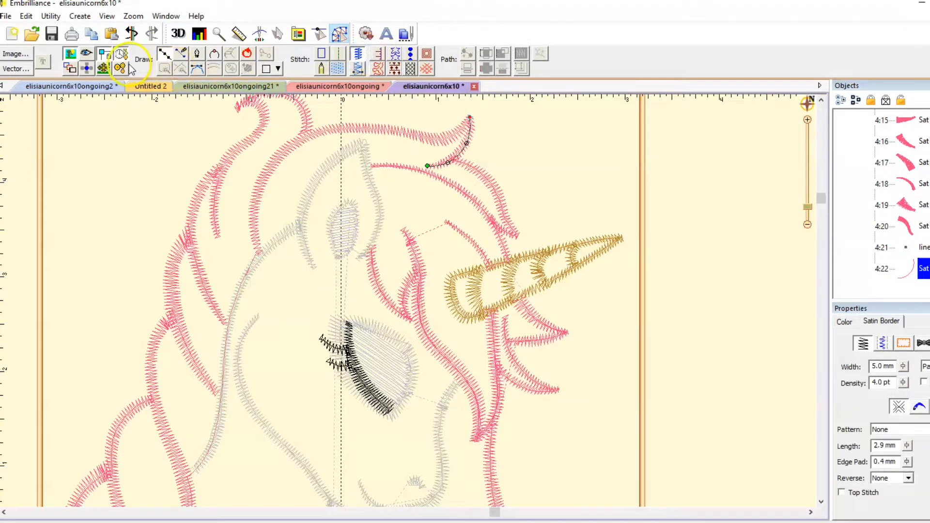
pyautogui.click(260, 33)
pyautogui.click(339, 34)
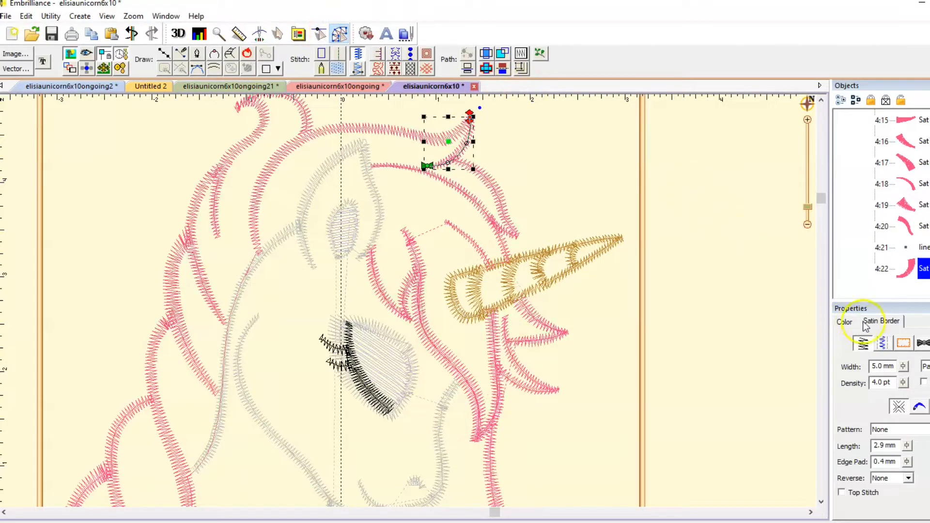
# - Try a line thickness that tapers from wide to narrow on the new forelock satin border and preview the stitches
pyautogui.click(898, 409)
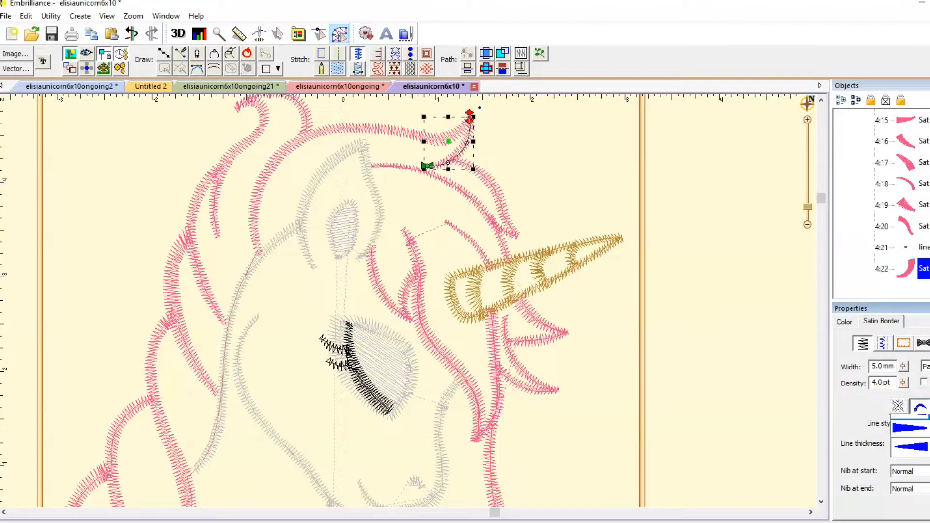
pyautogui.click(910, 446)
pyautogui.click(920, 346)
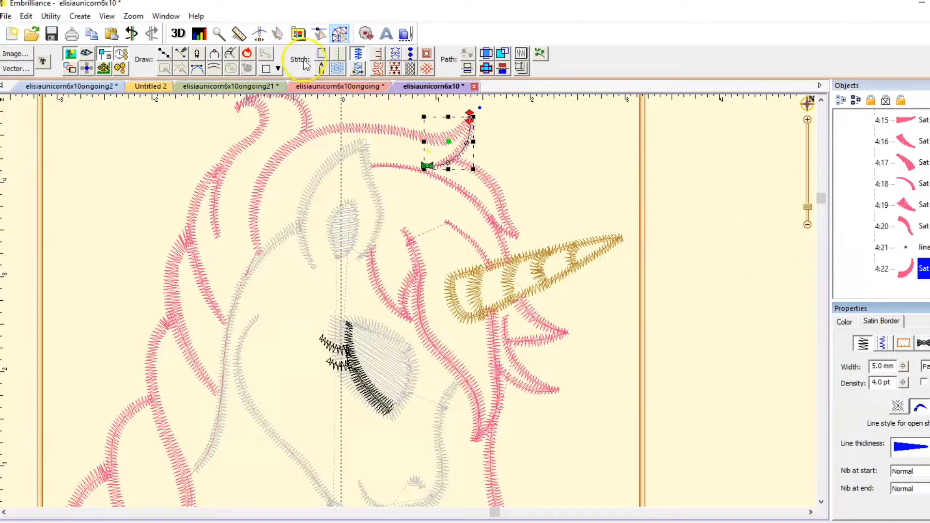
pyautogui.click(258, 34)
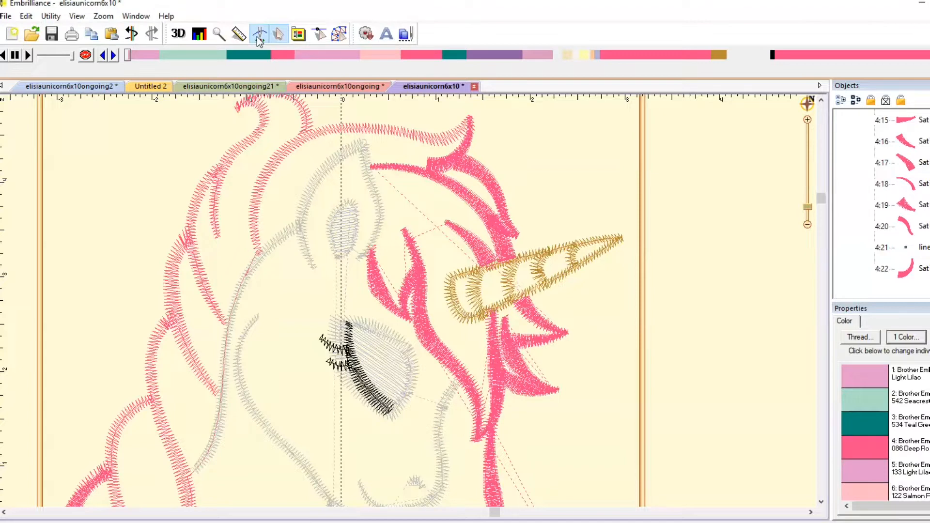
pyautogui.click(339, 34)
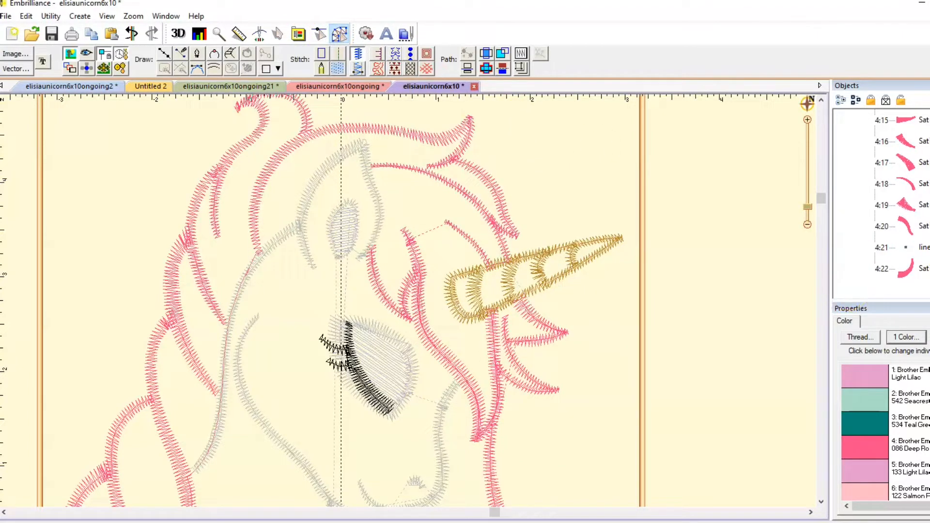
# - Set the forelock satin border's line thickness to the diamond profile that is pointed at both ends, and preview the stitches
pyautogui.click(924, 269)
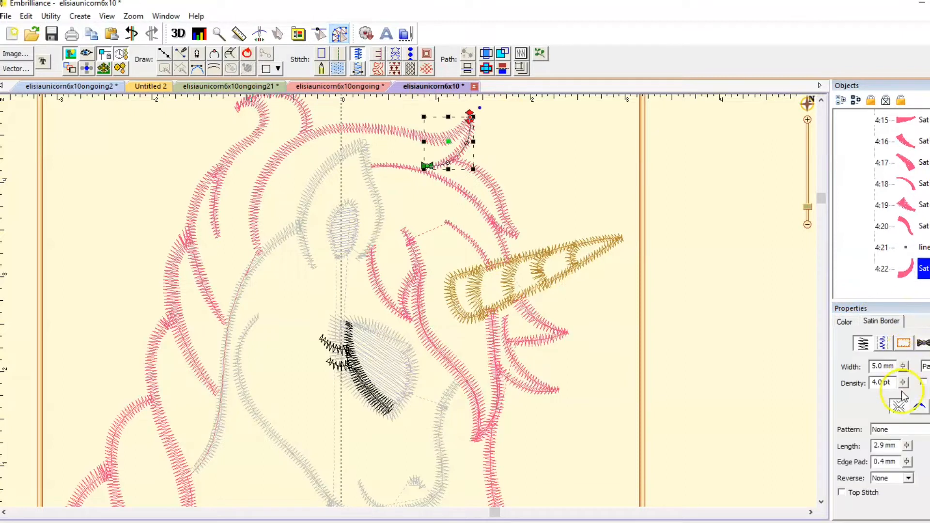
pyautogui.click(899, 406)
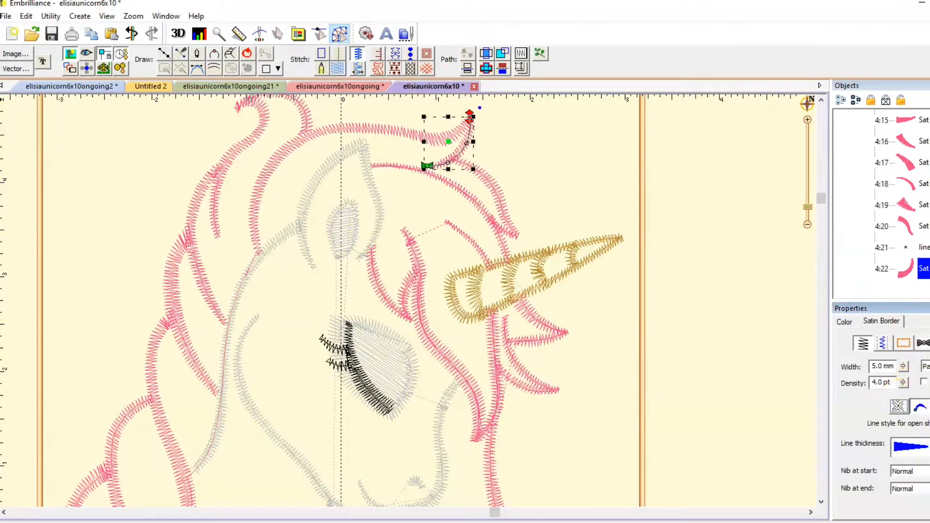
pyautogui.click(911, 447)
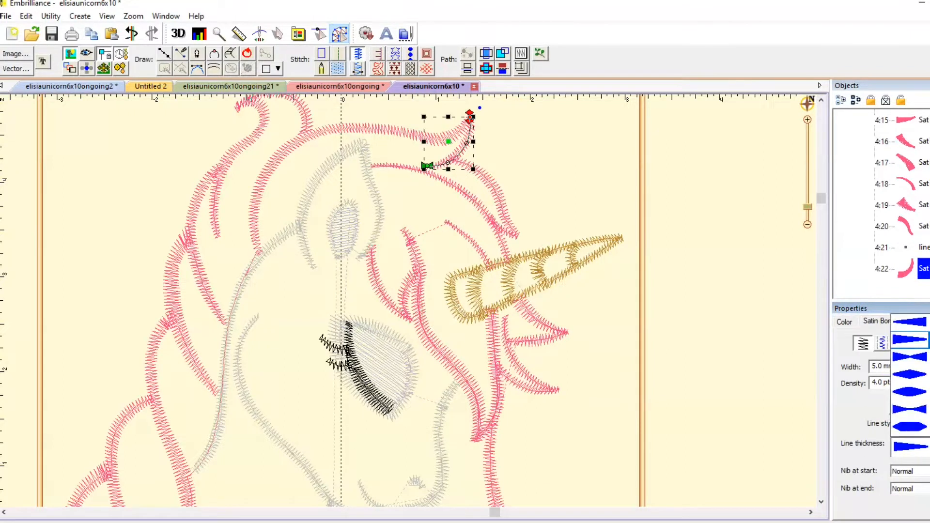
pyautogui.click(911, 374)
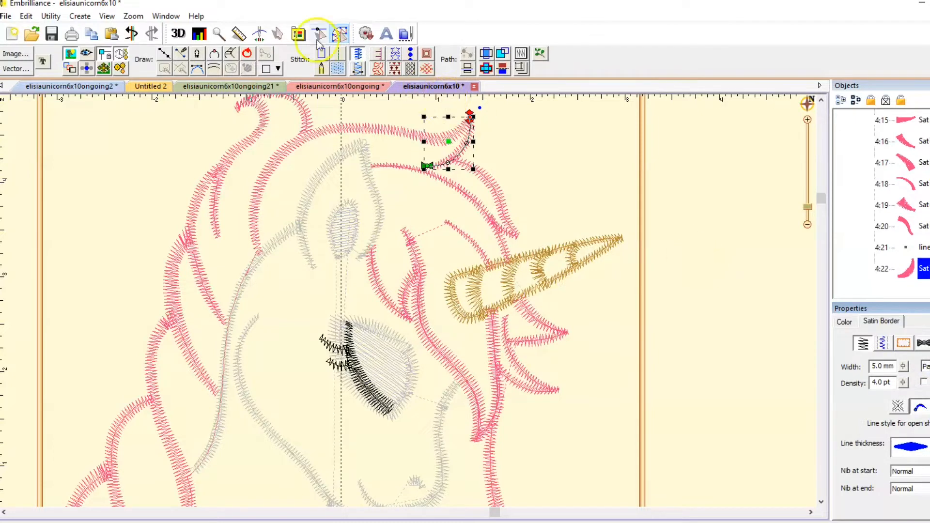
pyautogui.click(259, 34)
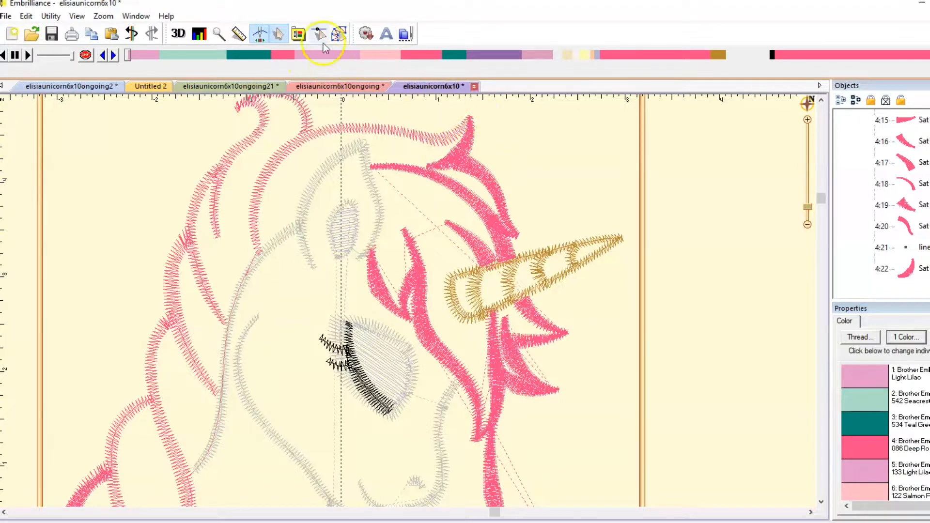
pyautogui.click(338, 35)
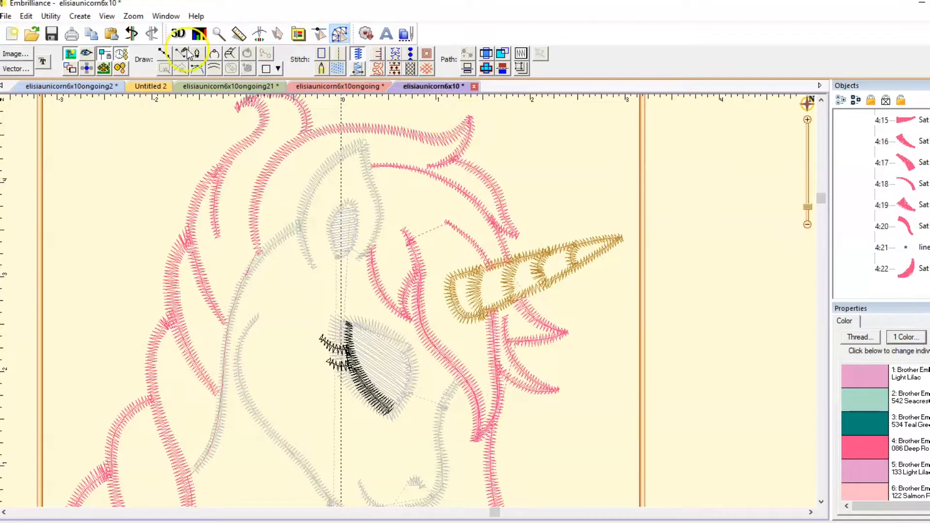
pyautogui.click(165, 55)
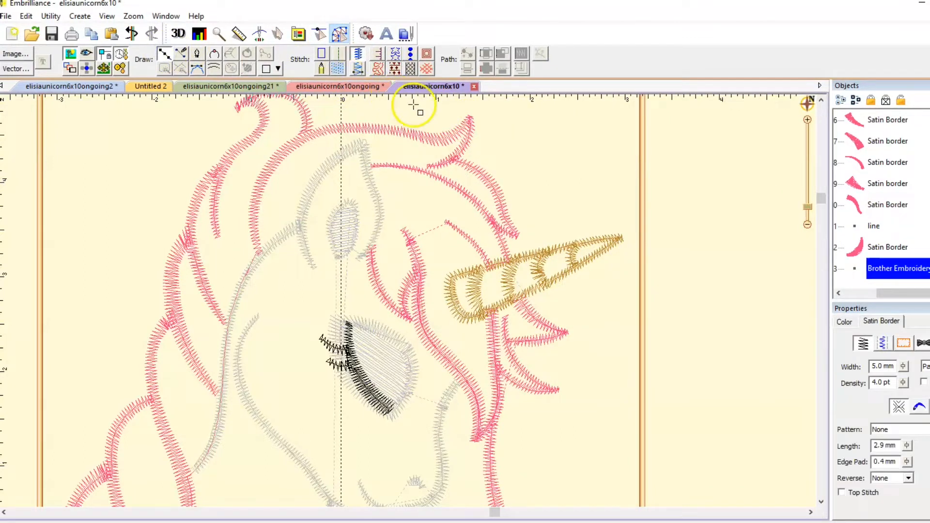
pyautogui.click(468, 118)
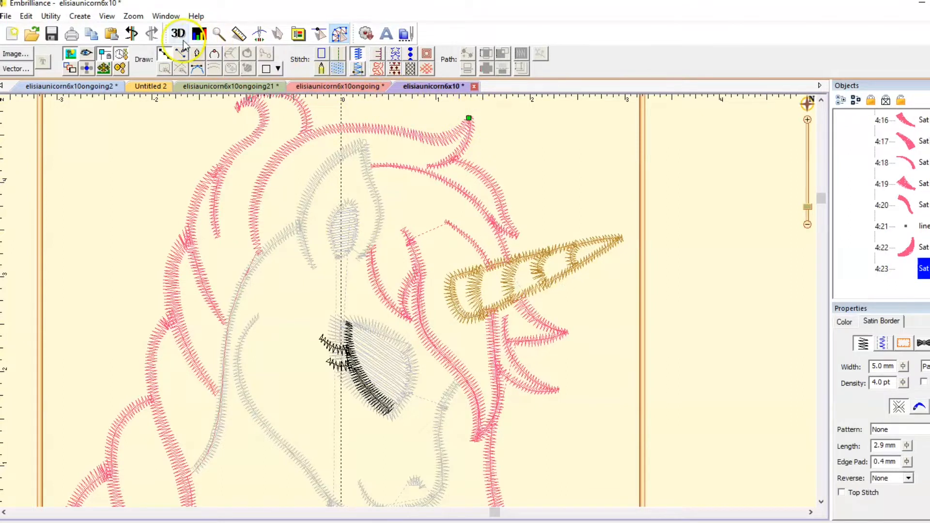
pyautogui.click(167, 51)
# - Trace the upper mane strand as a satin border from the forelock's pointed tip, over the ear and down to the neck outline
pyautogui.click(167, 52)
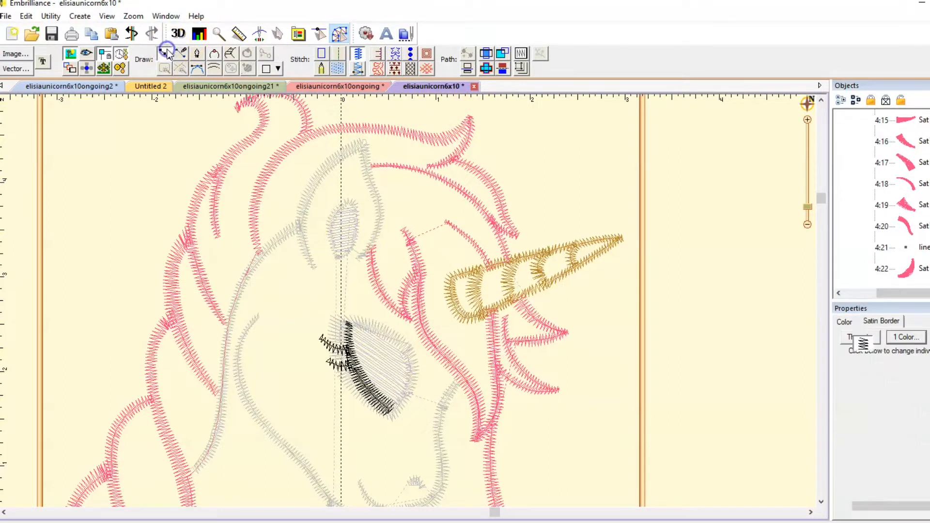
pyautogui.click(471, 119)
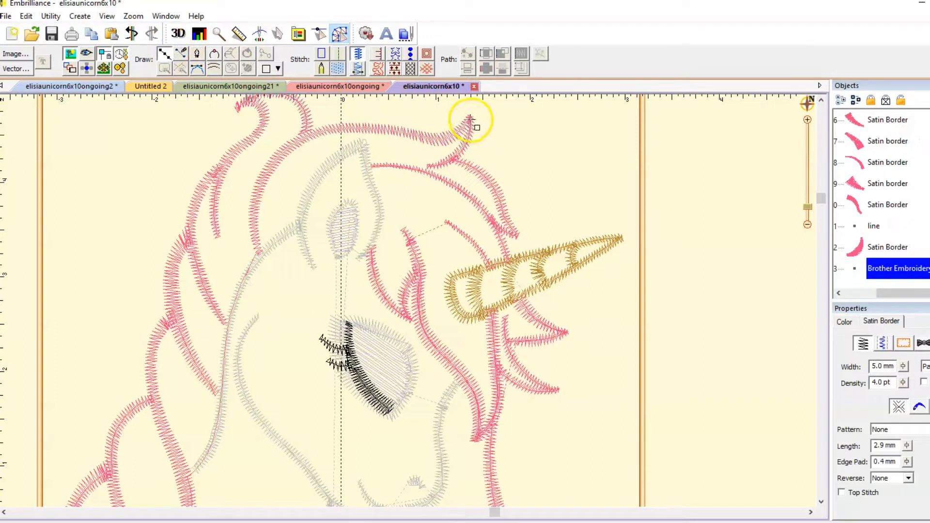
pyautogui.click(470, 117)
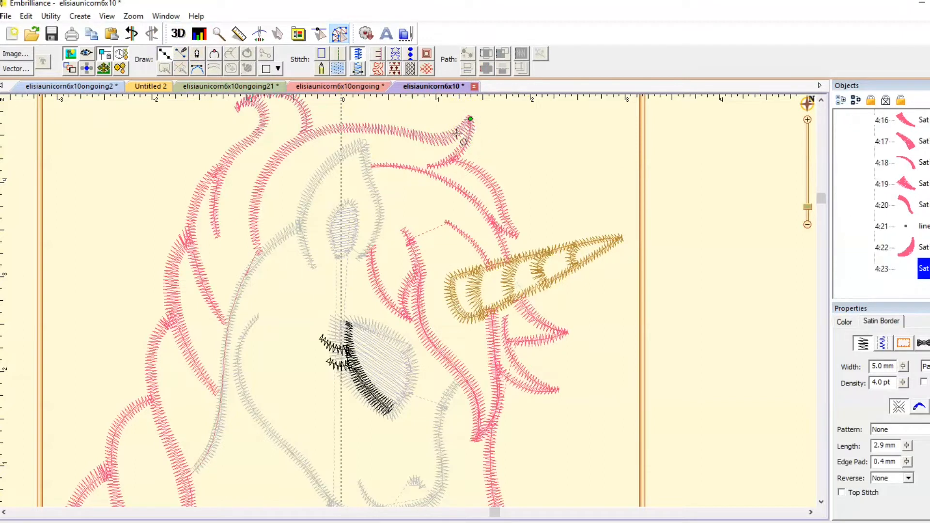
pyautogui.click(435, 139)
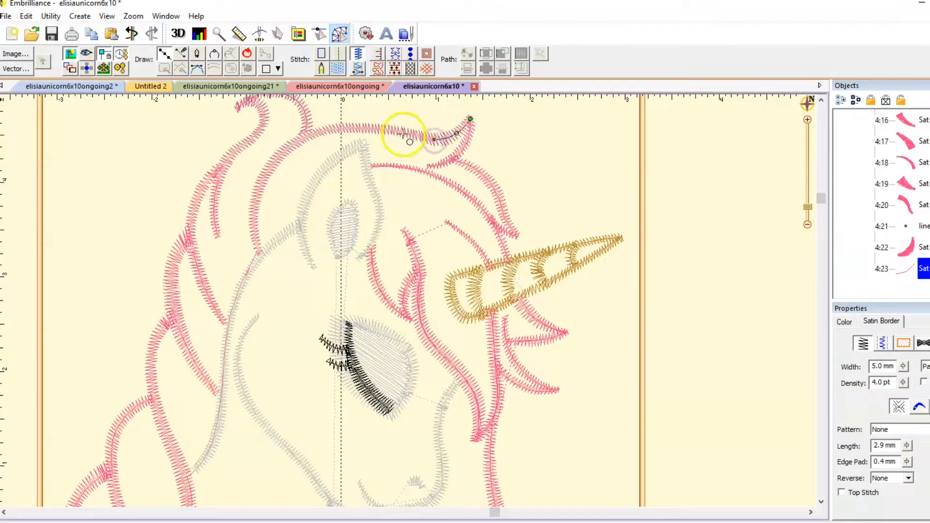
pyautogui.click(400, 132)
pyautogui.click(349, 127)
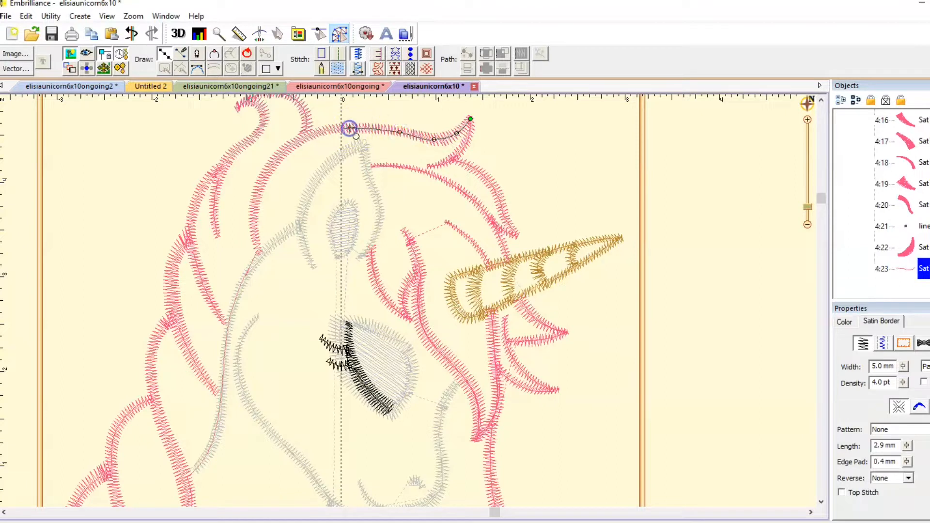
pyautogui.click(297, 141)
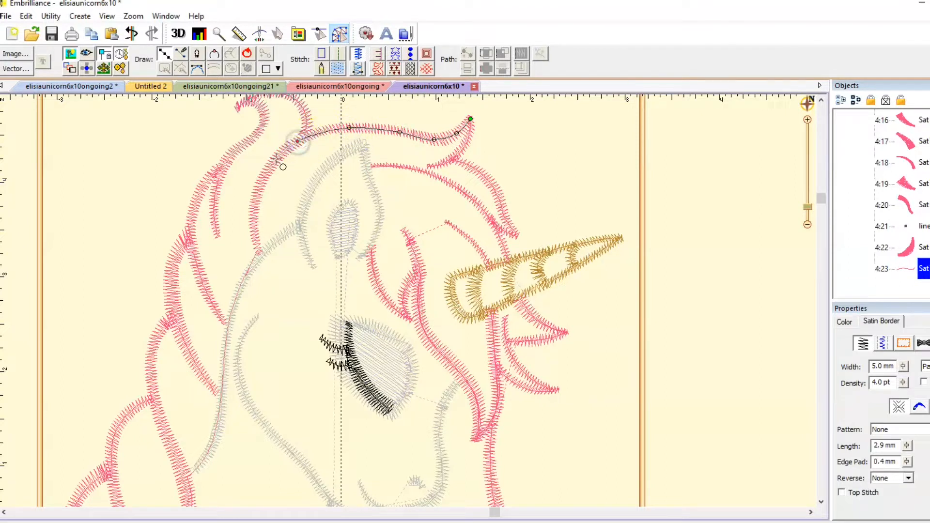
pyautogui.click(263, 177)
pyautogui.click(253, 218)
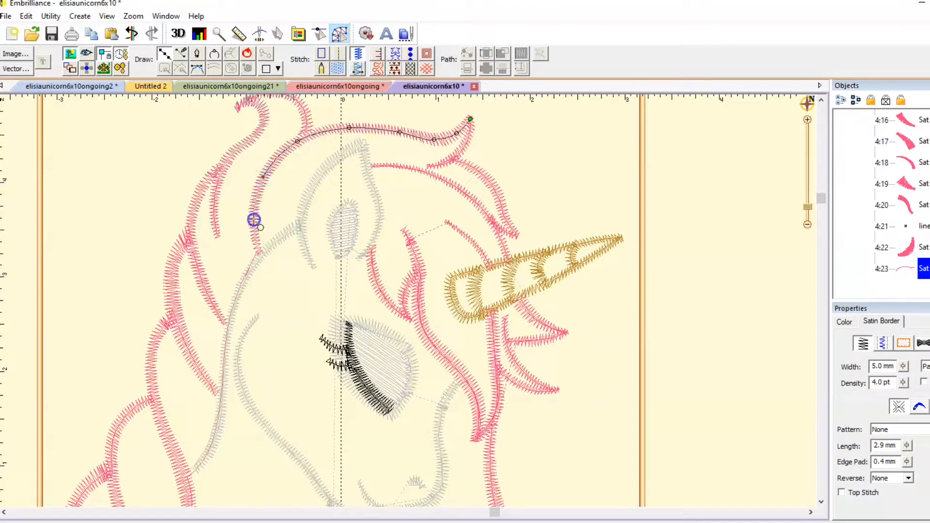
pyautogui.click(259, 252)
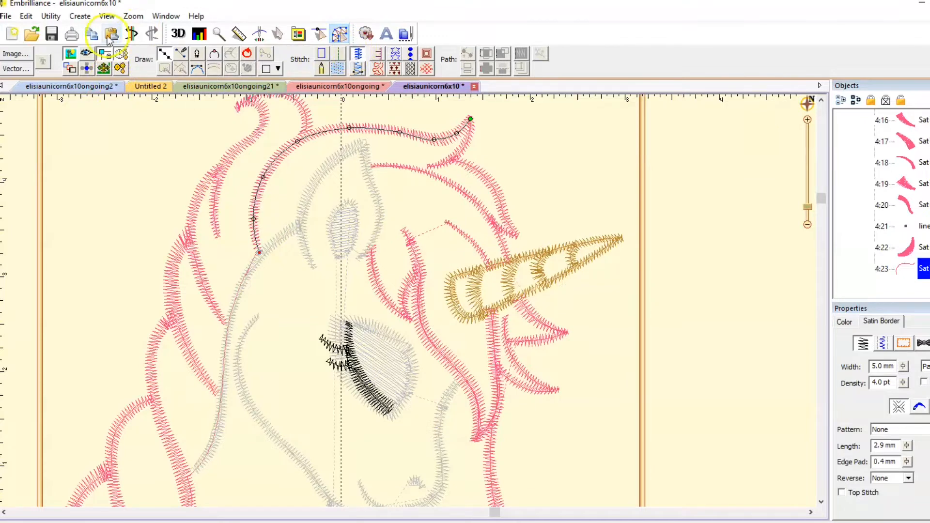
# - Generate the stitches for the strand over the ear and preview the stitched result
pyautogui.click(120, 68)
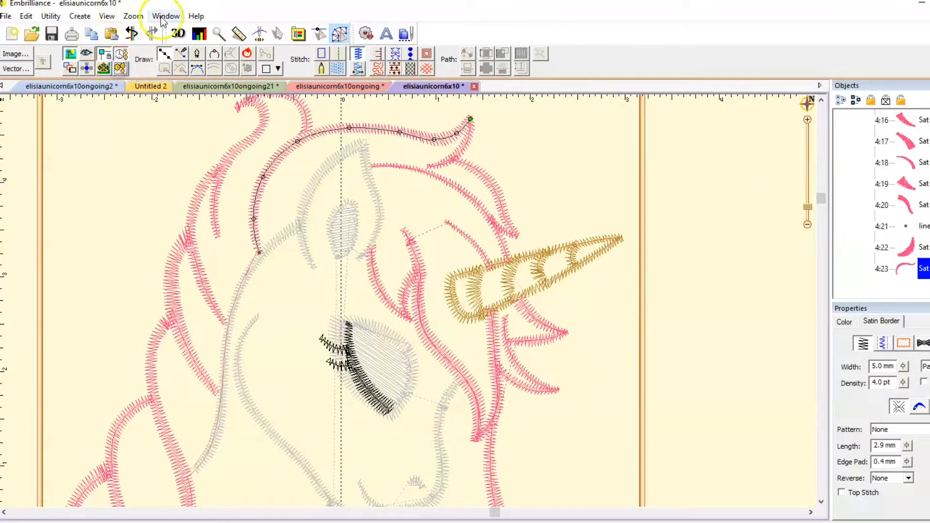
pyautogui.click(261, 35)
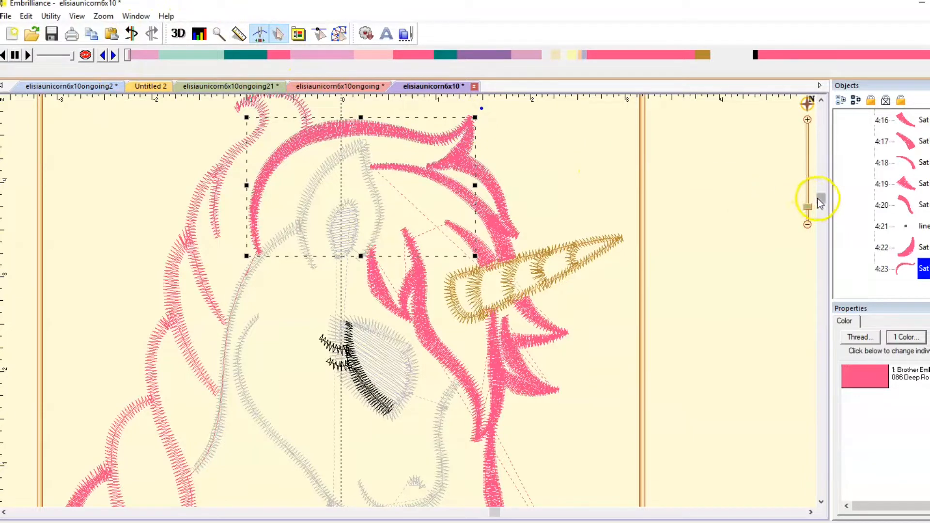
pyautogui.moveTo(821, 202); pyautogui.dragTo(820, 200)
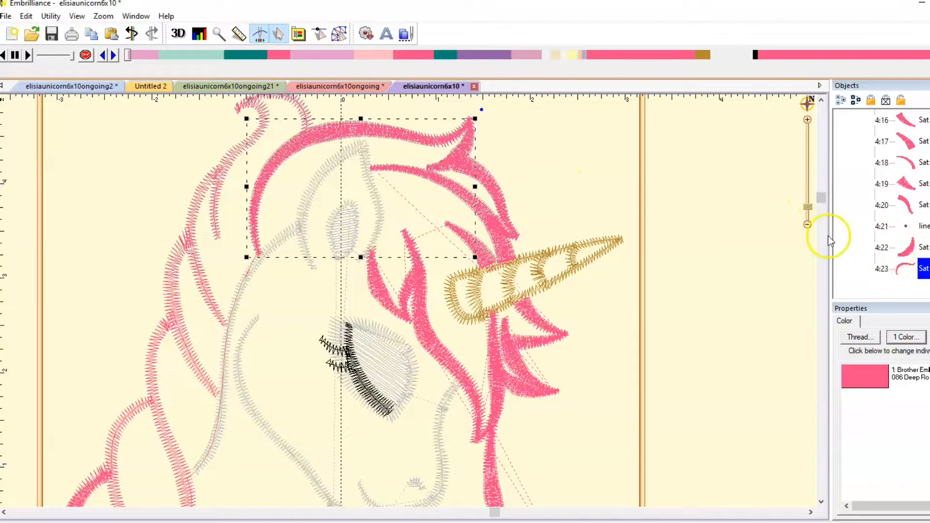
# - Check the line style and line thickness profile of the strand running over the ear
pyautogui.click(338, 32)
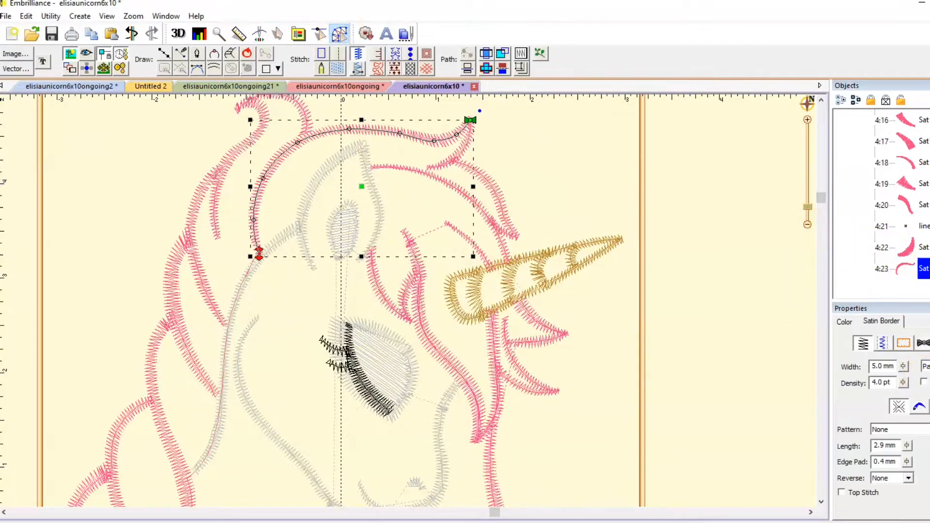
pyautogui.click(919, 407)
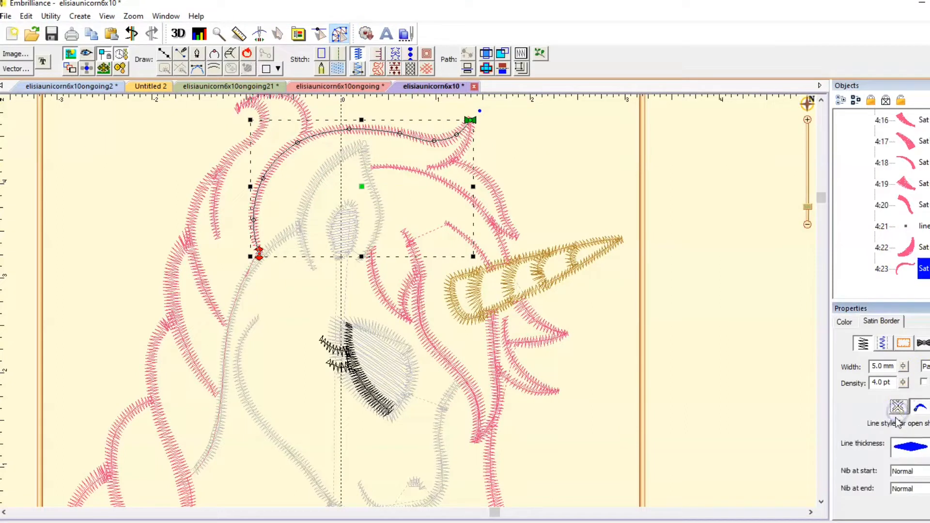
pyautogui.click(928, 448)
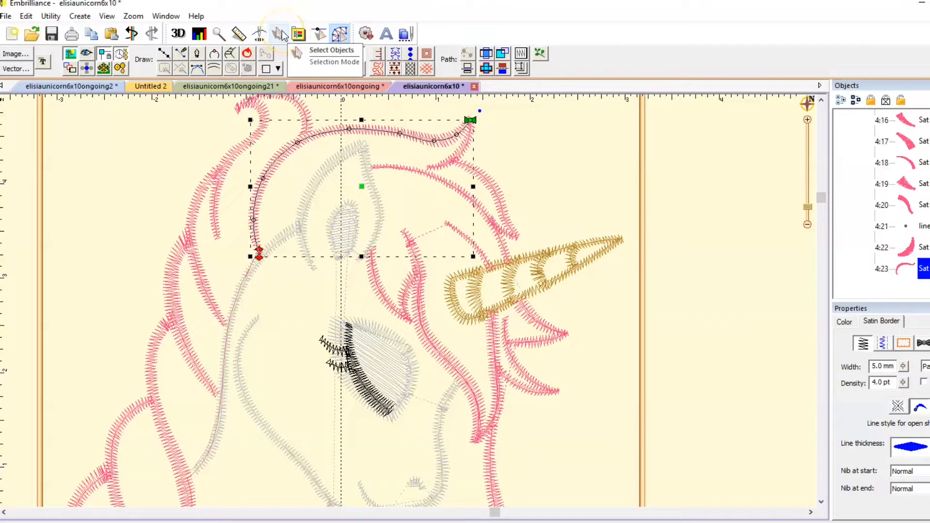
pyautogui.click(560, 129)
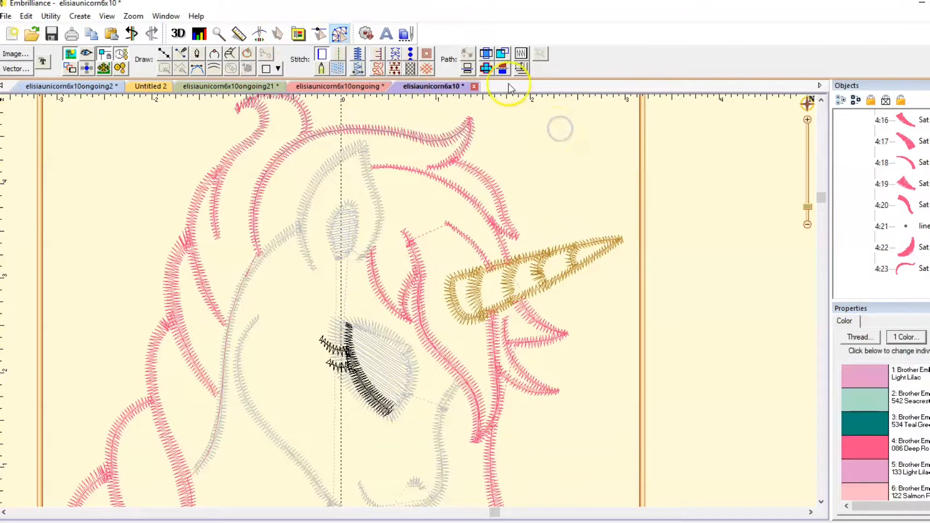
pyautogui.click(396, 95)
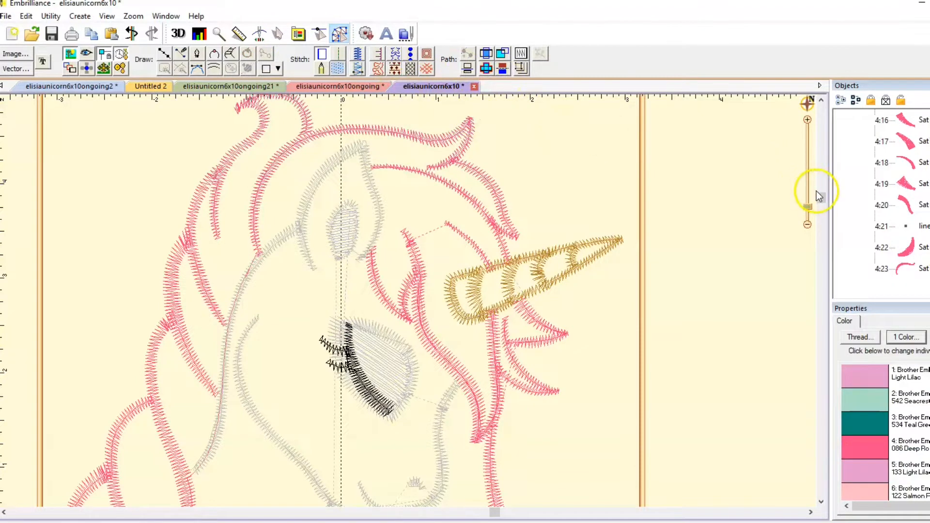
# - Trace the outer edge of the curl at the mane's crown to its tip, give it a satin border stitch and preview the stitches
pyautogui.moveTo(819, 195); pyautogui.dragTo(819, 181)
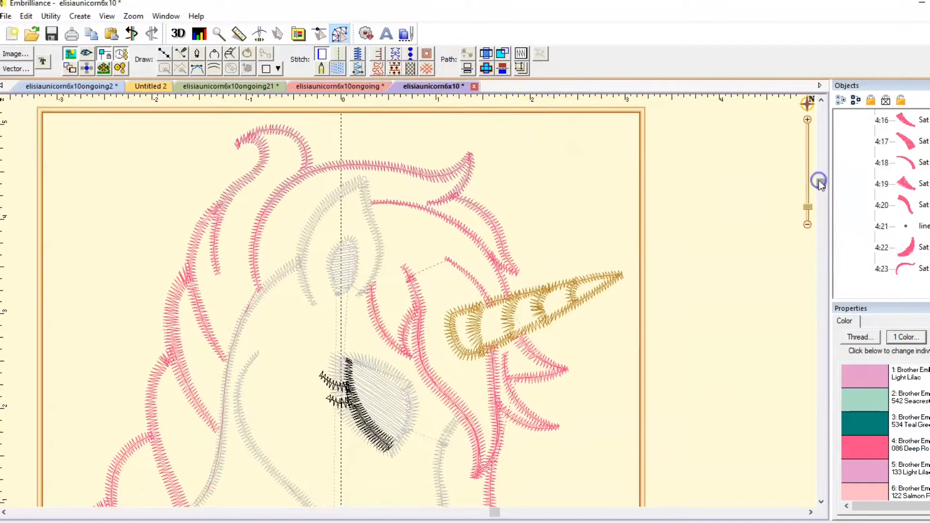
pyautogui.click(166, 53)
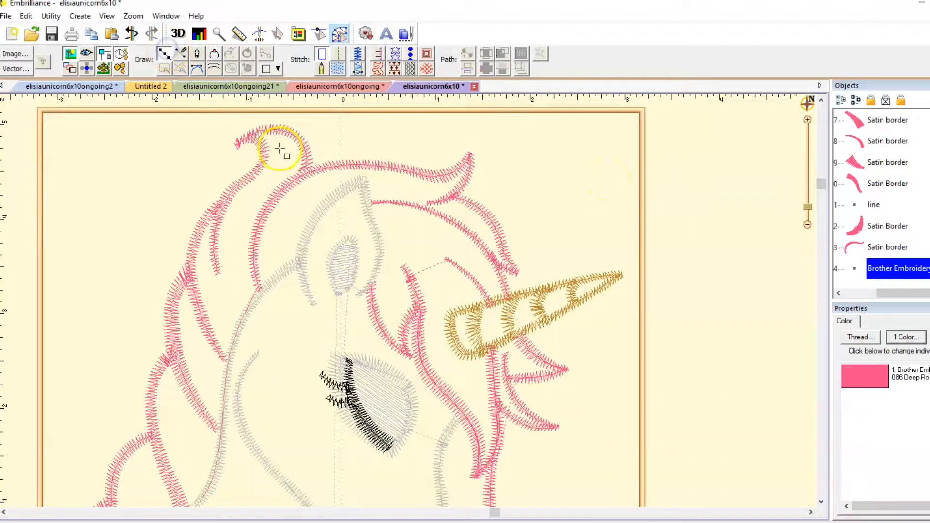
pyautogui.click(301, 175)
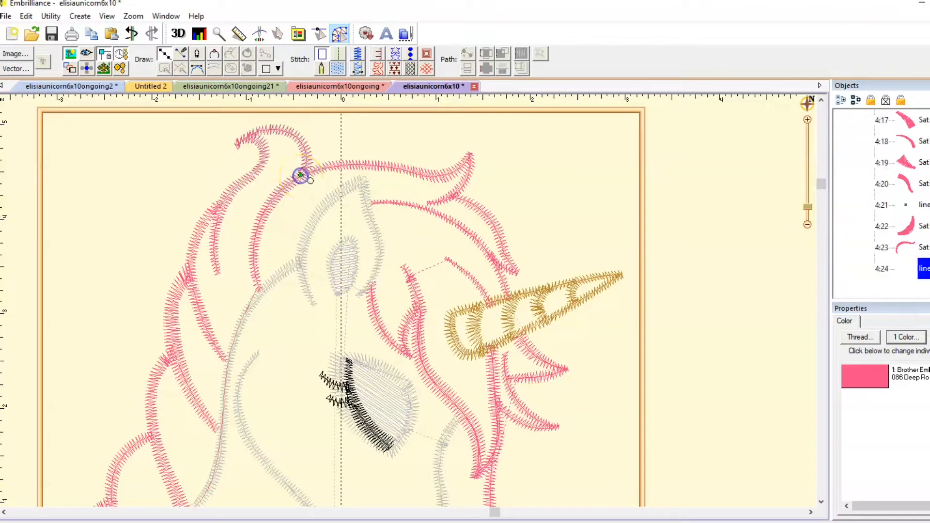
pyautogui.click(307, 161)
pyautogui.click(303, 140)
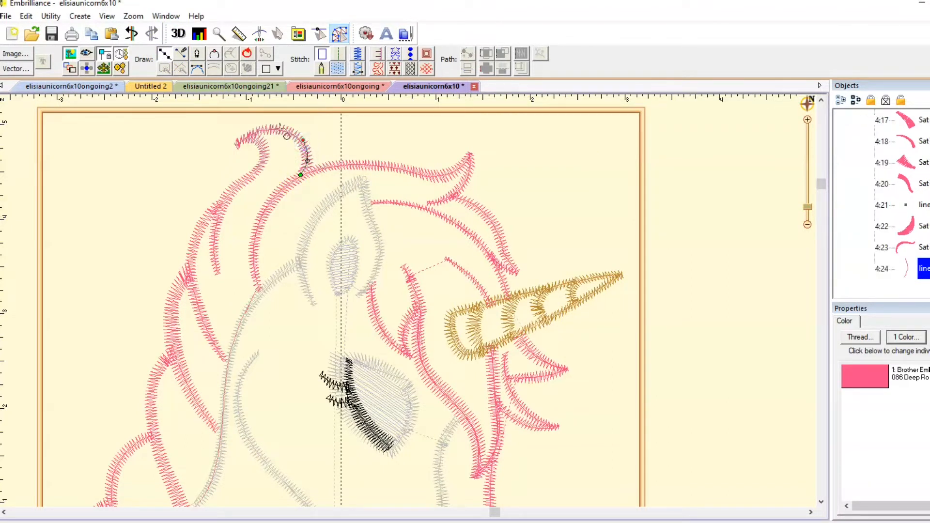
pyautogui.click(277, 129)
pyautogui.click(253, 132)
pyautogui.click(241, 141)
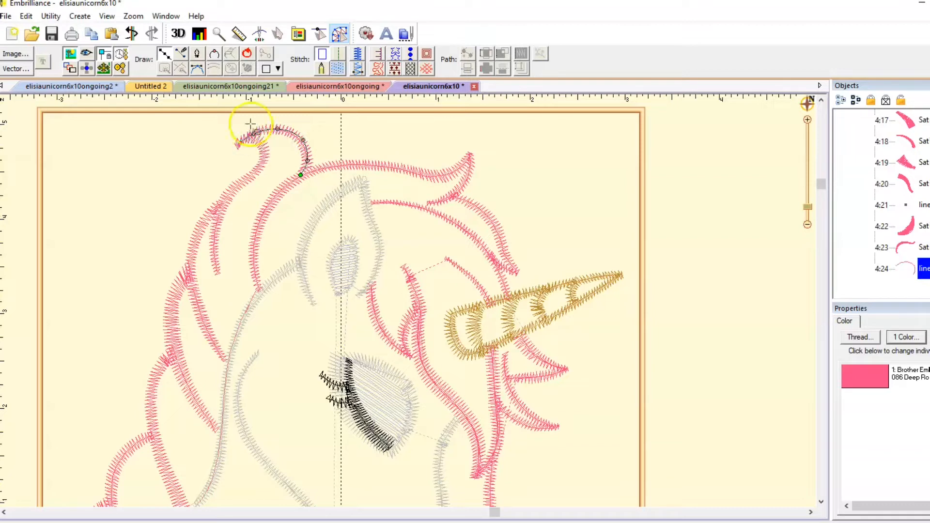
pyautogui.click(357, 53)
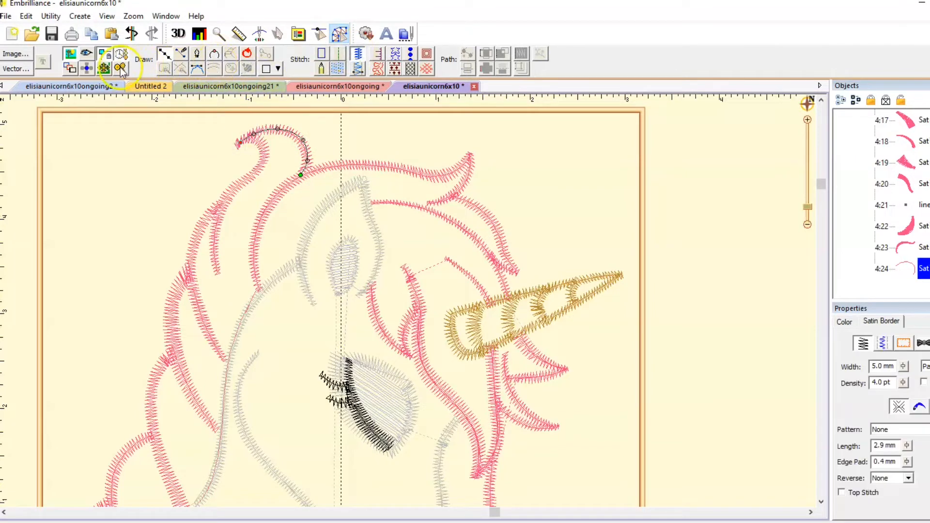
pyautogui.click(259, 34)
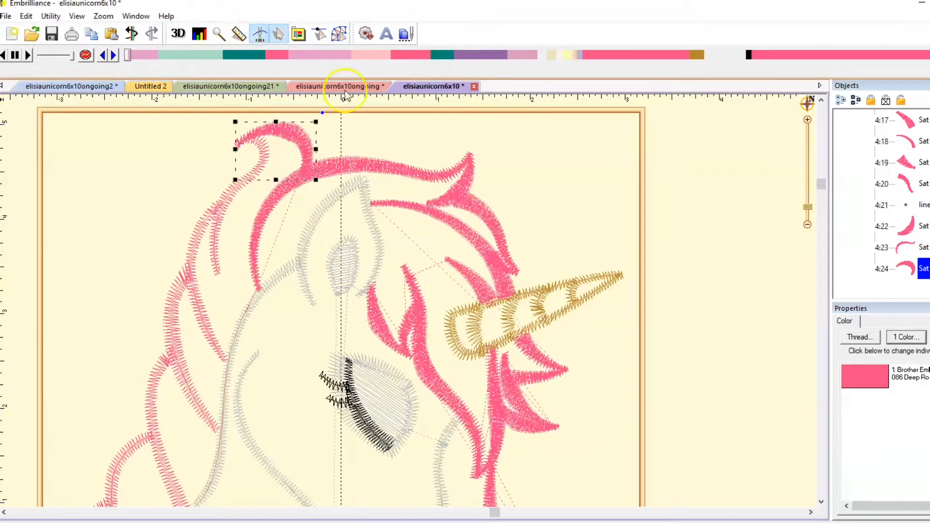
# - Trace the curl's inner edge from the strand's lower end behind the ear, up through the S-curve to the curl's tip
pyautogui.click(339, 35)
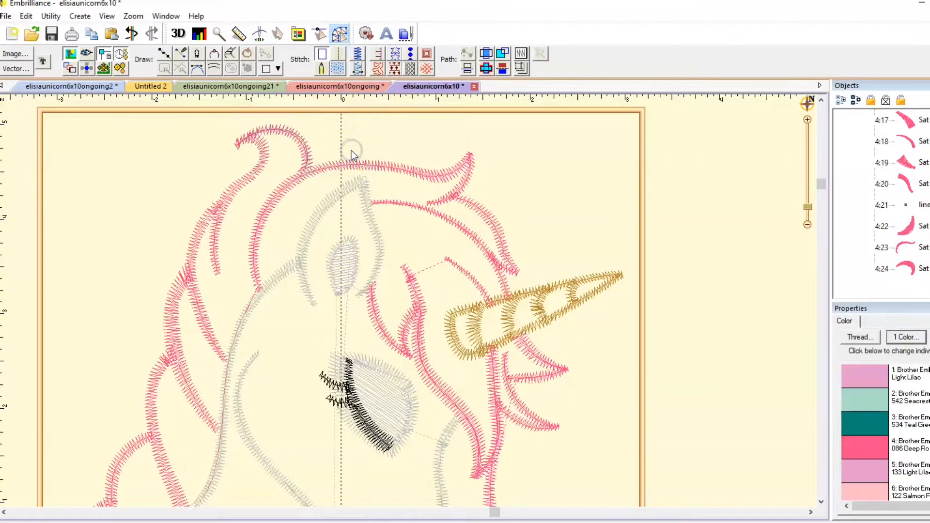
pyautogui.moveTo(824, 182); pyautogui.dragTo(824, 186)
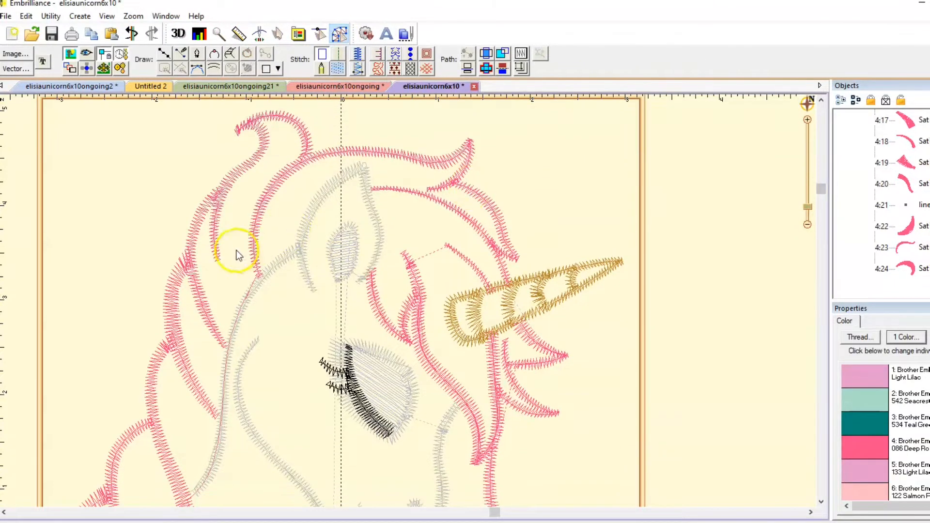
pyautogui.click(169, 57)
pyautogui.click(218, 258)
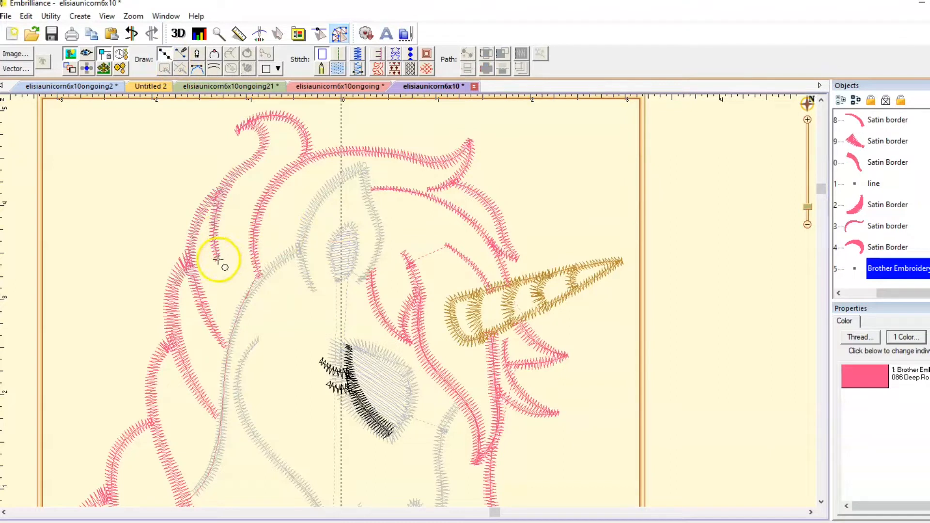
pyautogui.click(215, 236)
pyautogui.click(218, 205)
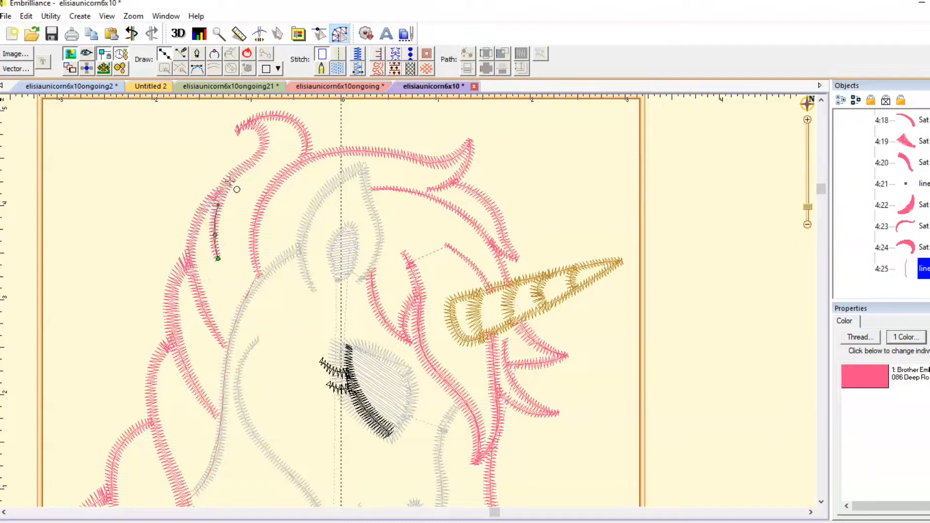
pyautogui.click(230, 181)
pyautogui.click(252, 162)
pyautogui.click(266, 141)
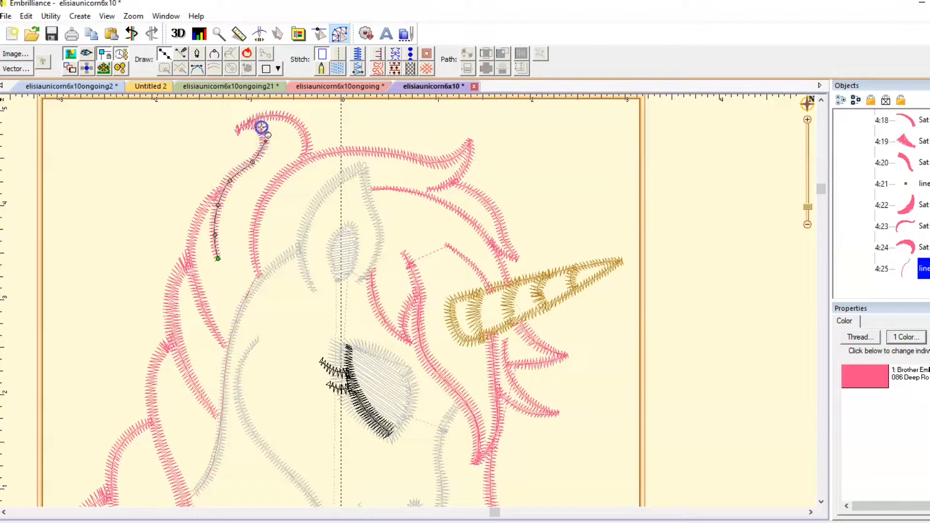
pyautogui.click(261, 126)
pyautogui.click(241, 128)
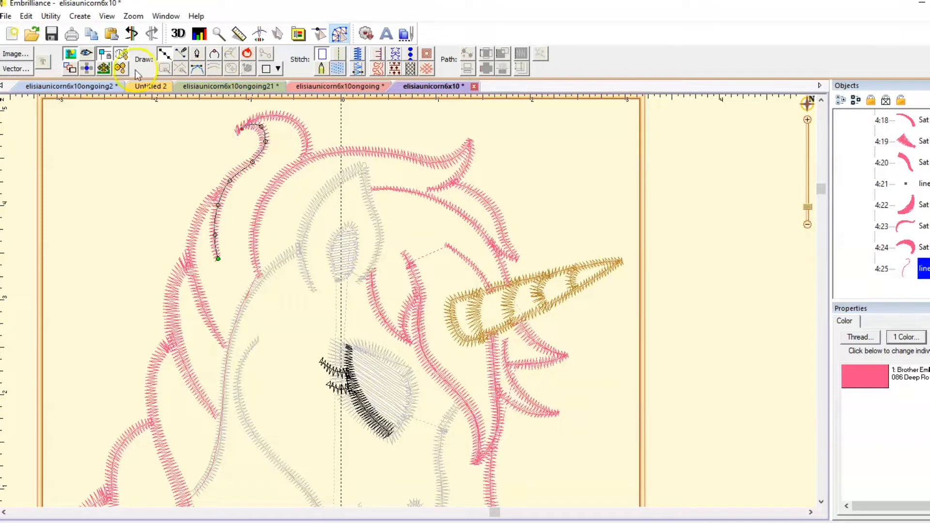
# - Give the S-curved inner curl line a satin border stitch and preview the stitches
pyautogui.click(357, 53)
pyautogui.click(259, 34)
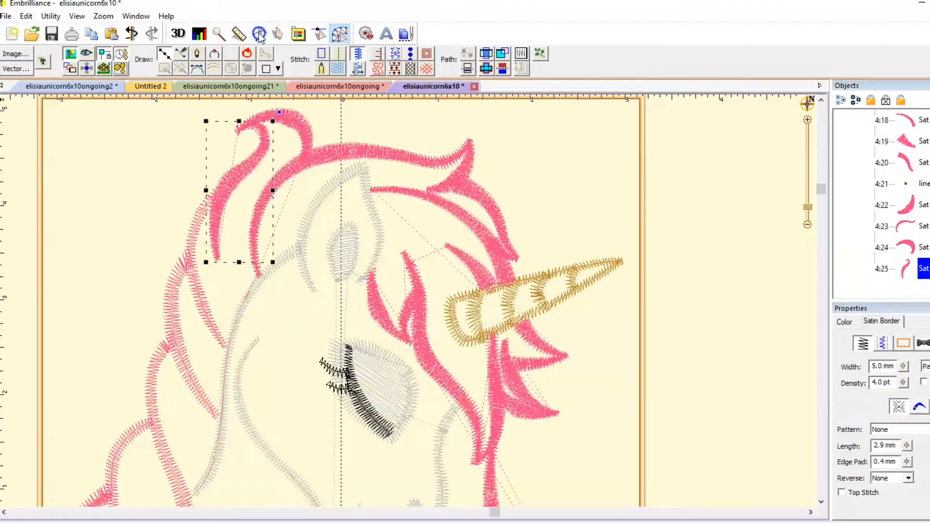
pyautogui.click(260, 34)
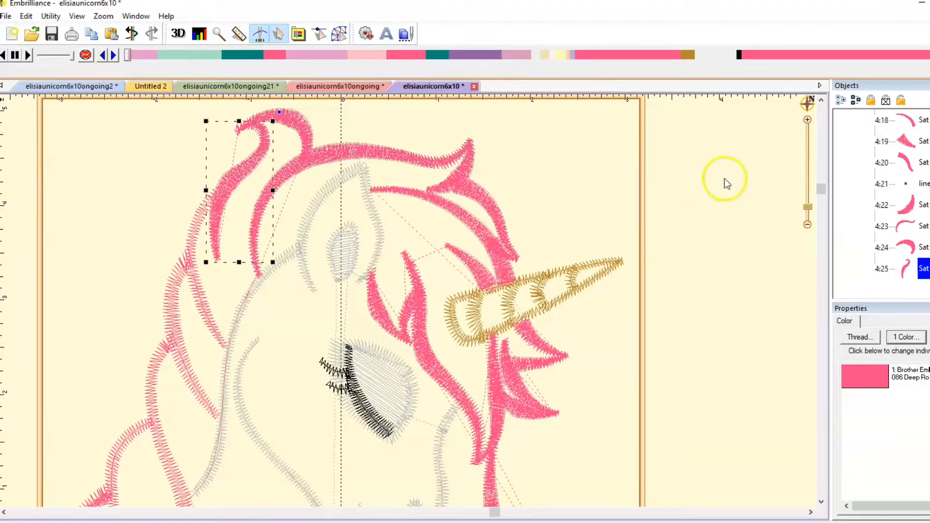
# - Trace a satin border strand from the neck outline up the mane's upper back edge to the base of the crown curl and preview the stitches
pyautogui.moveTo(822, 191); pyautogui.dragTo(822, 202)
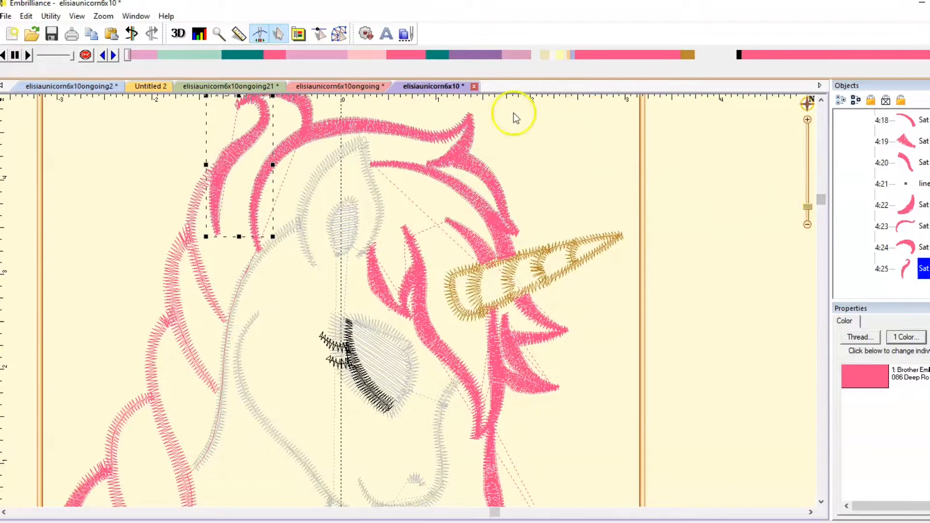
pyautogui.click(339, 34)
pyautogui.click(156, 147)
pyautogui.click(359, 54)
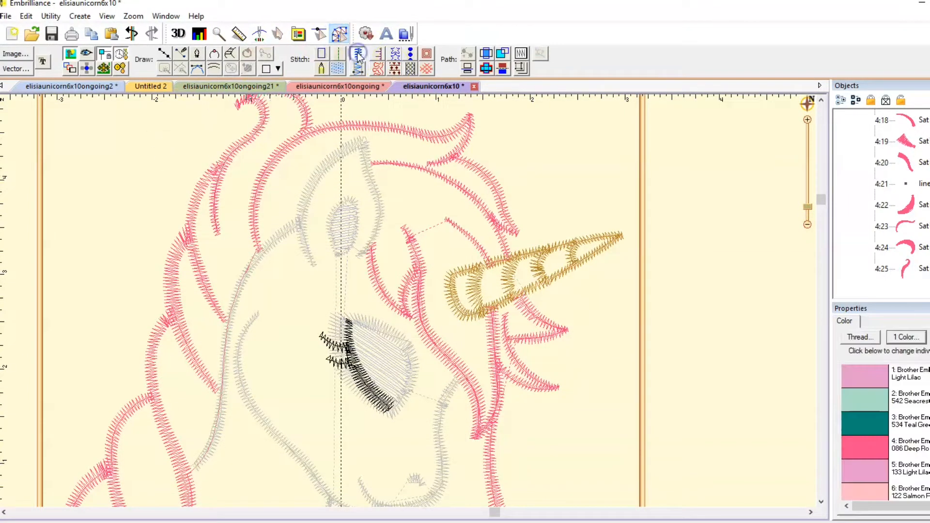
pyautogui.click(202, 213)
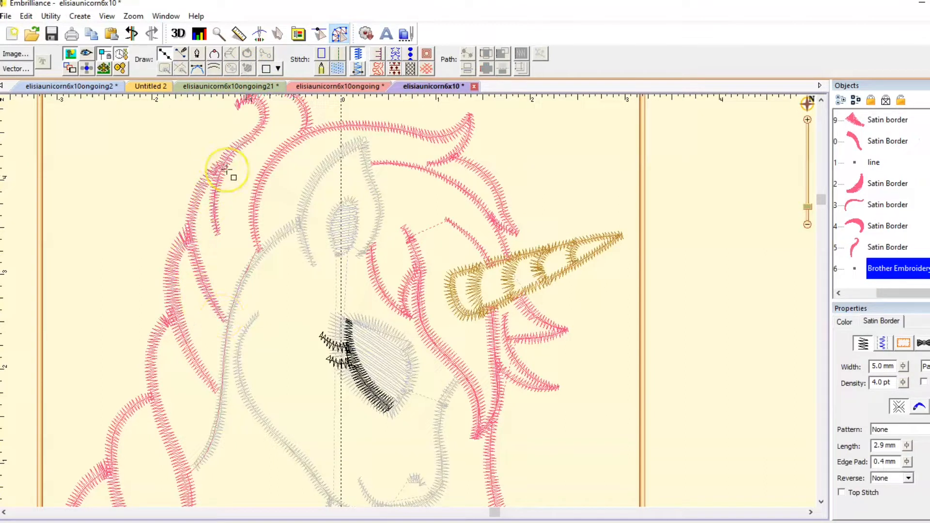
pyautogui.click(225, 337)
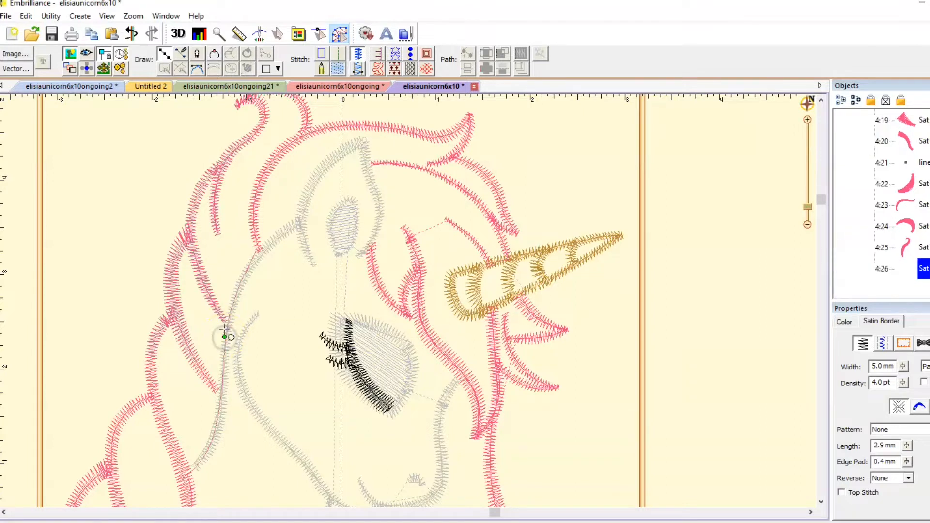
pyautogui.click(204, 284)
pyautogui.click(194, 250)
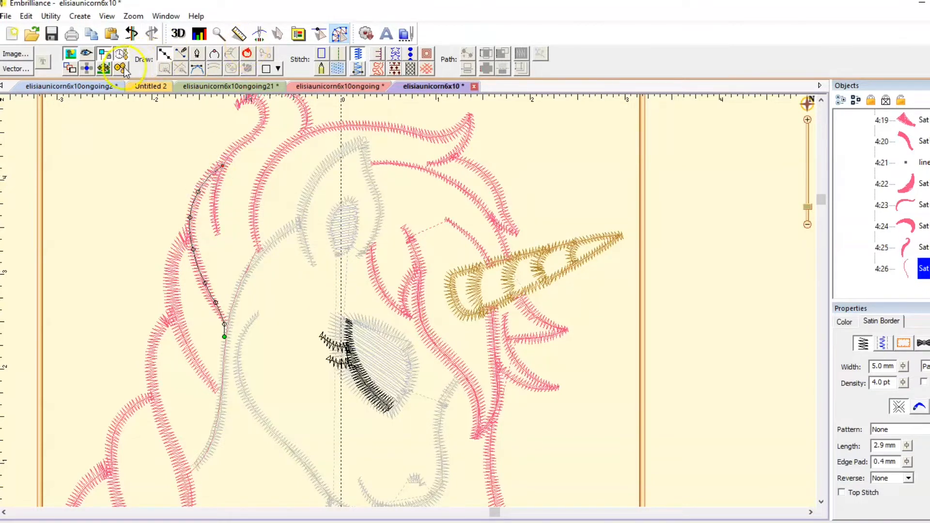
pyautogui.click(262, 35)
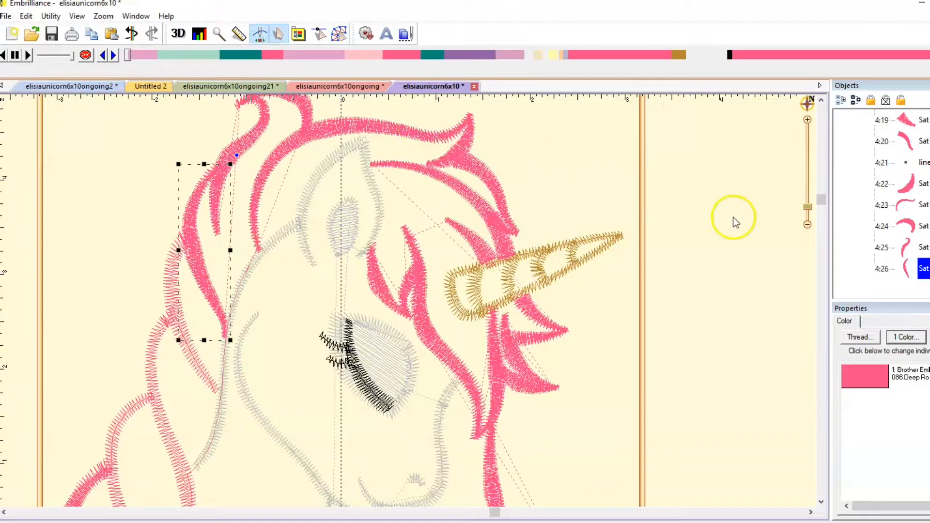
# - Trace the next lower back strand with a satin border, from the neck outline up to its junction with the strand above, and preview the stitches
pyautogui.moveTo(821, 200); pyautogui.dragTo(820, 227)
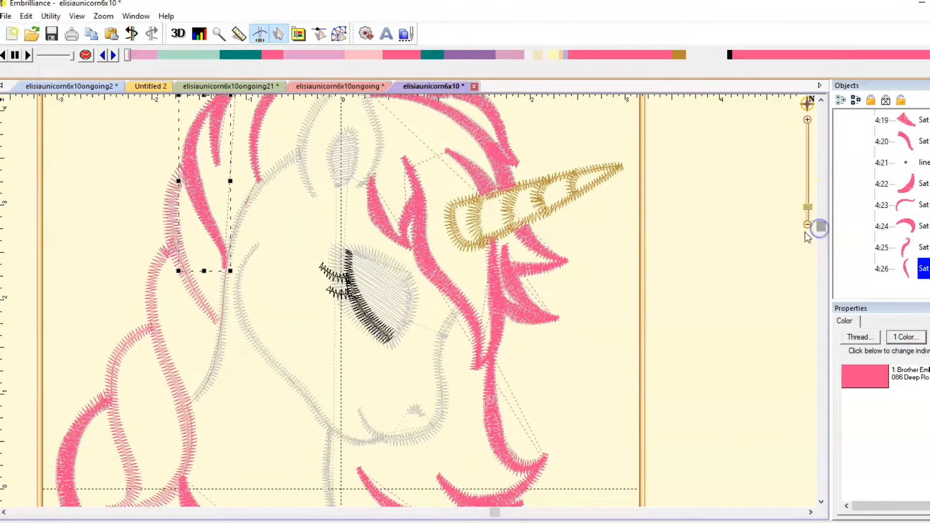
pyautogui.click(154, 193)
pyautogui.click(339, 34)
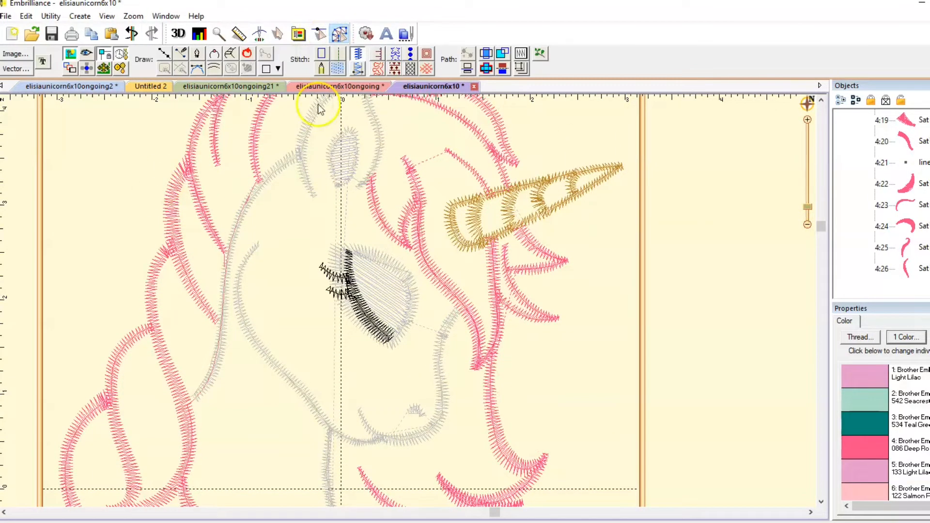
pyautogui.click(339, 34)
pyautogui.click(340, 34)
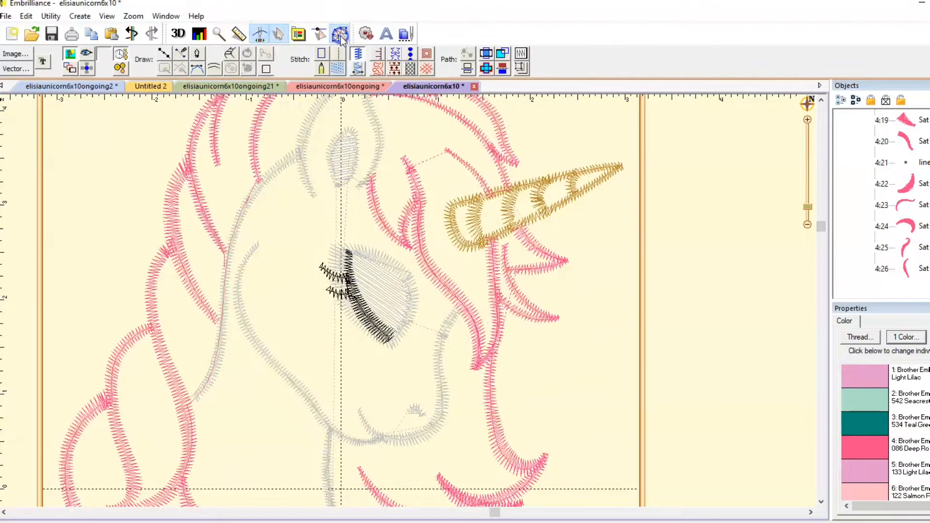
pyautogui.click(163, 53)
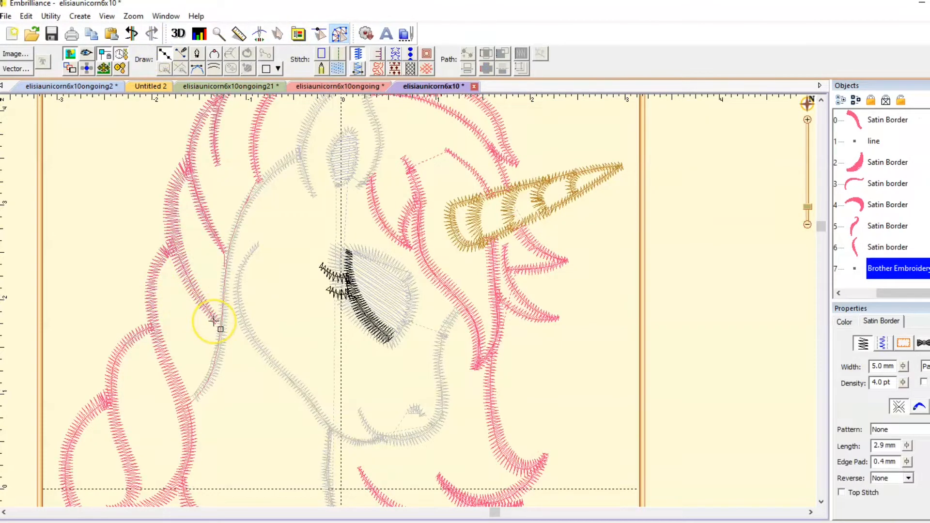
pyautogui.click(216, 336)
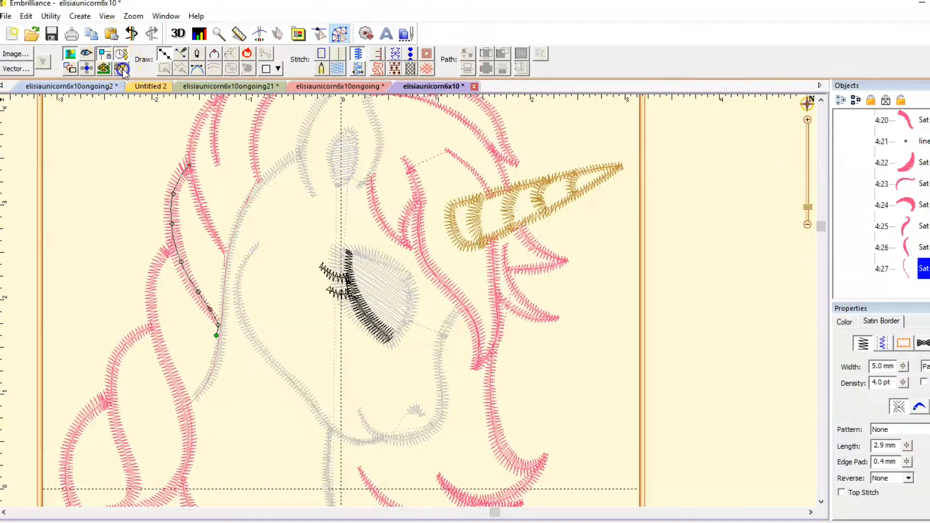
pyautogui.click(257, 38)
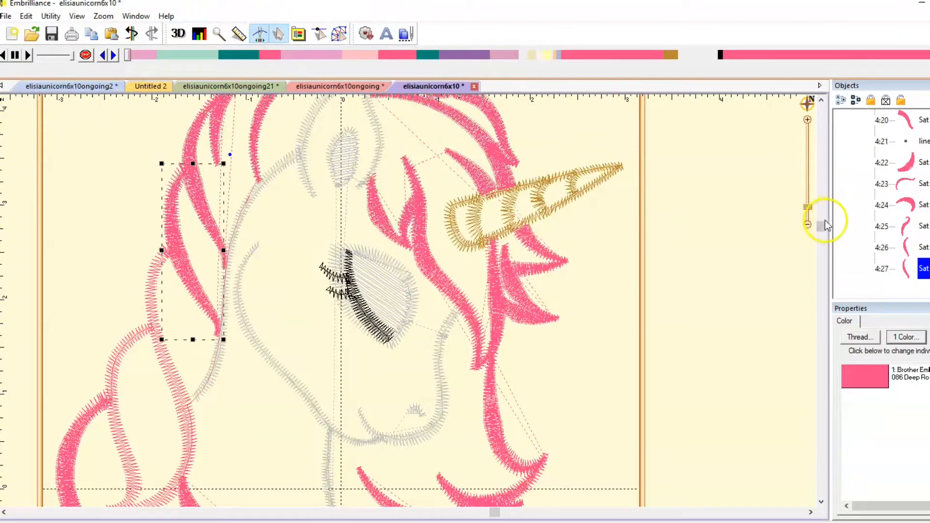
# - Trace the long S-curved strand from the back junction down to the lower lock's pointed tip, give it a satin border and preview the stitches
pyautogui.moveTo(821, 226); pyautogui.dragTo(823, 256)
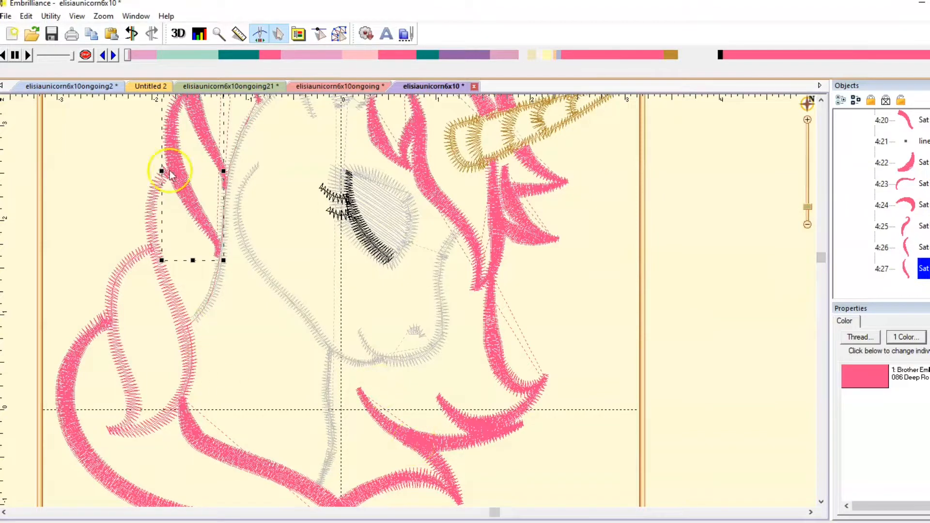
pyautogui.click(339, 34)
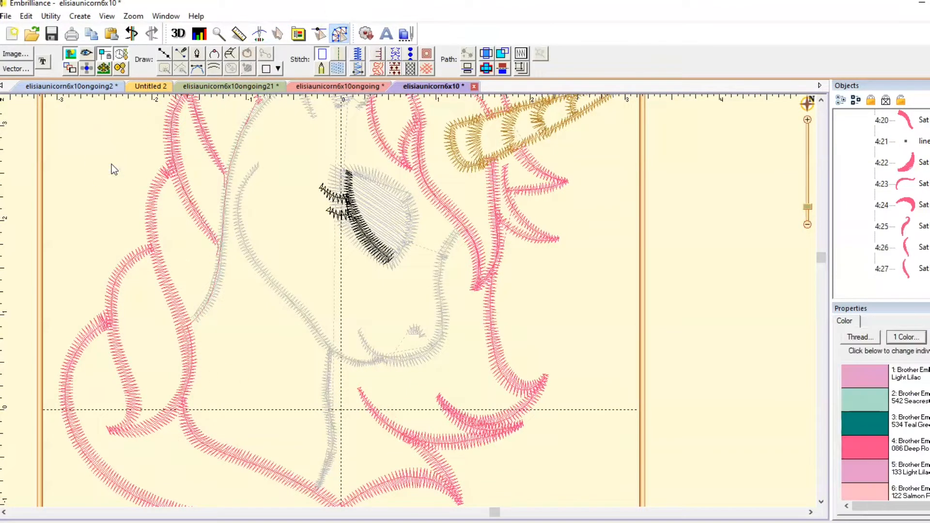
pyautogui.click(166, 54)
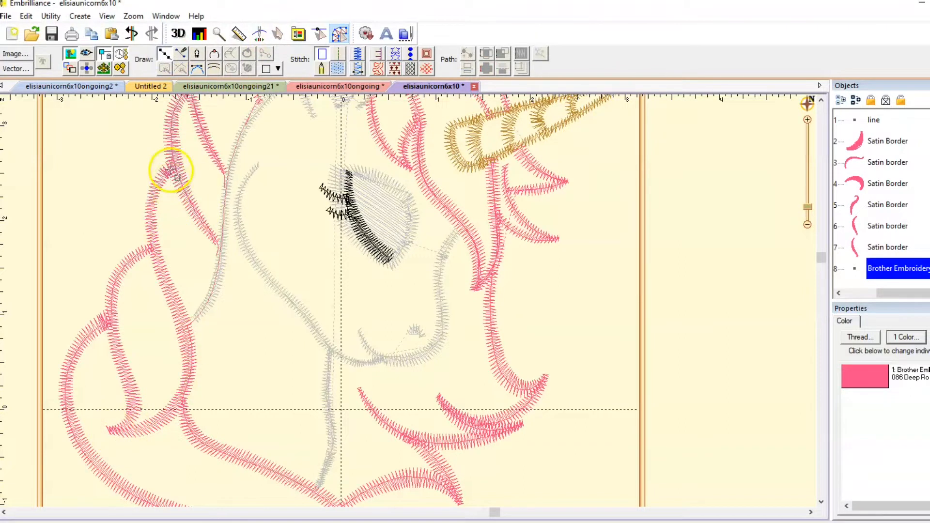
pyautogui.click(173, 168)
pyautogui.click(155, 193)
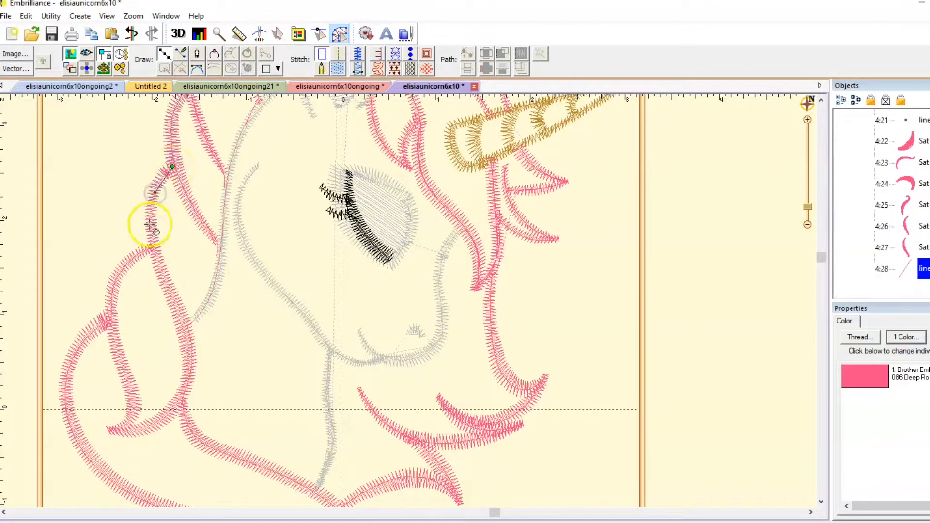
pyautogui.click(153, 241)
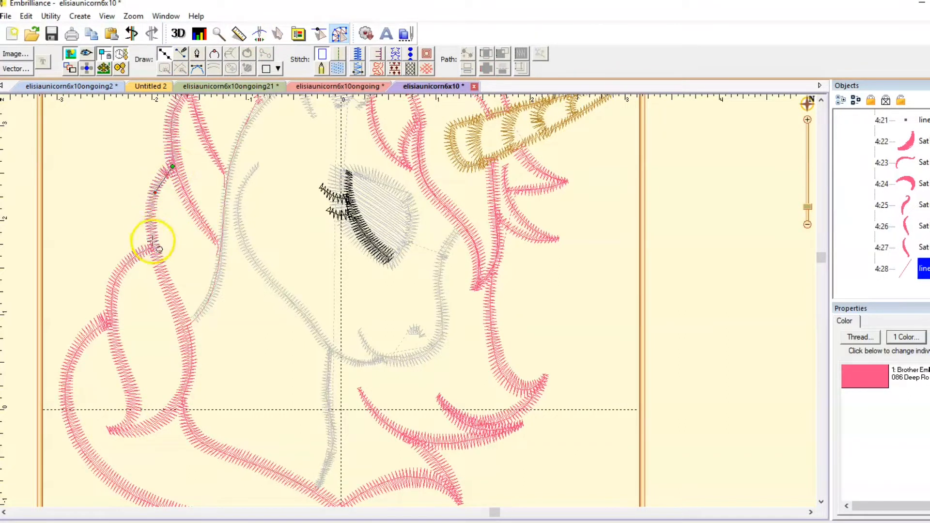
pyautogui.click(170, 289)
pyautogui.click(184, 321)
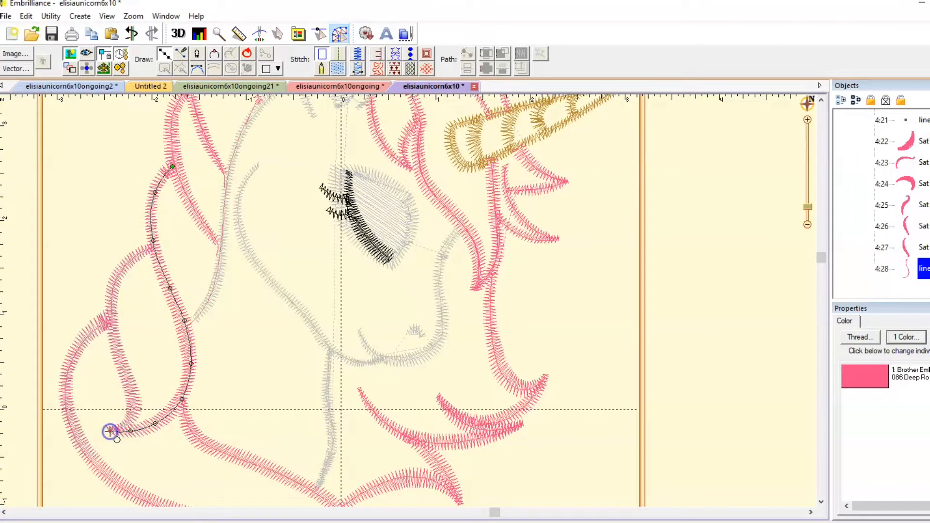
pyautogui.click(111, 431)
pyautogui.click(358, 53)
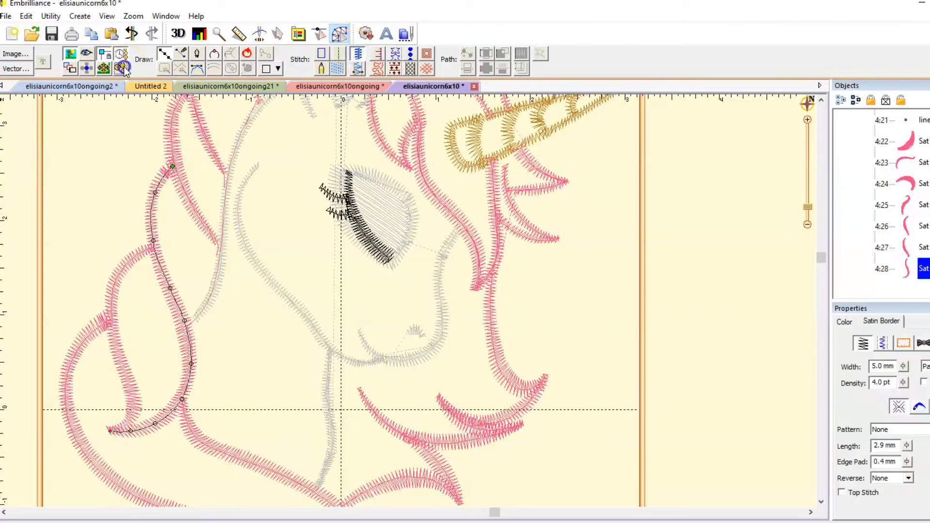
pyautogui.click(260, 34)
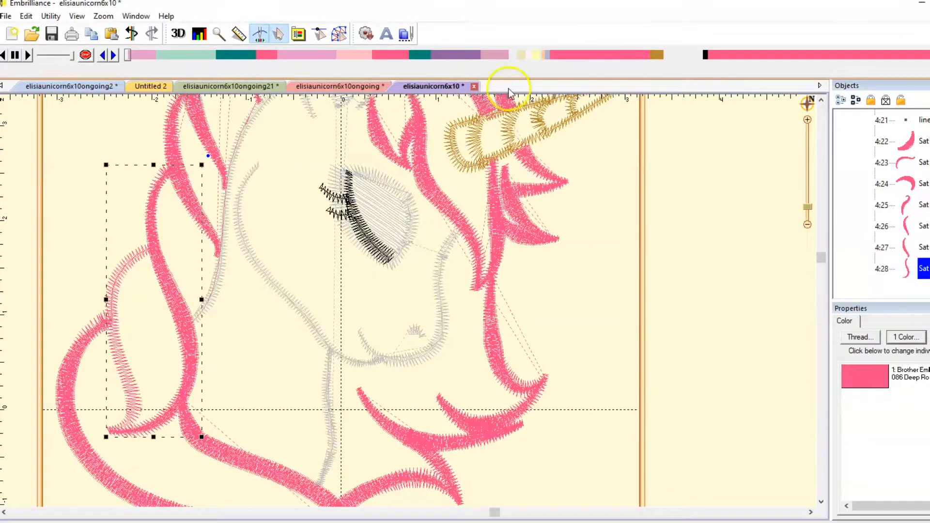
# - Trace the lower lock's outer edge with a satin border, from its pointed tip up to the long S-curved strand, and preview the stitches
pyautogui.moveTo(820, 254); pyautogui.dragTo(821, 275)
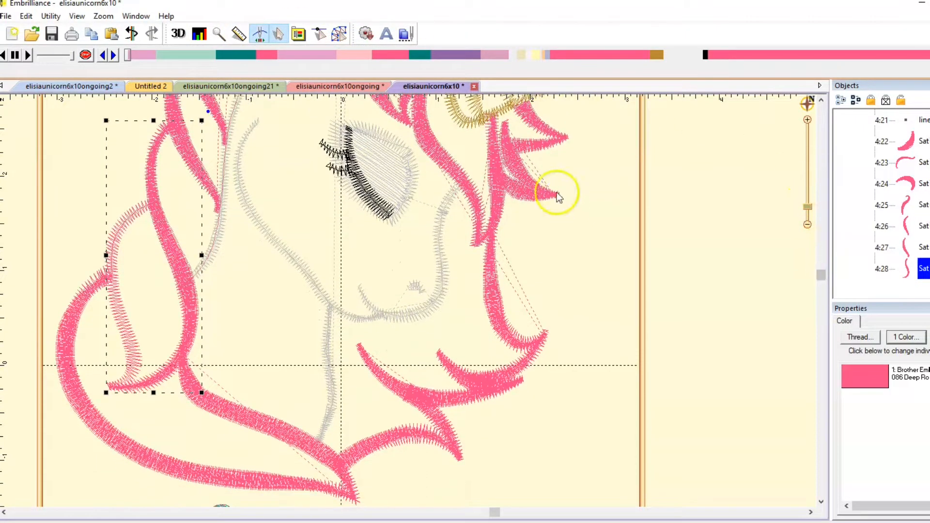
pyautogui.click(339, 34)
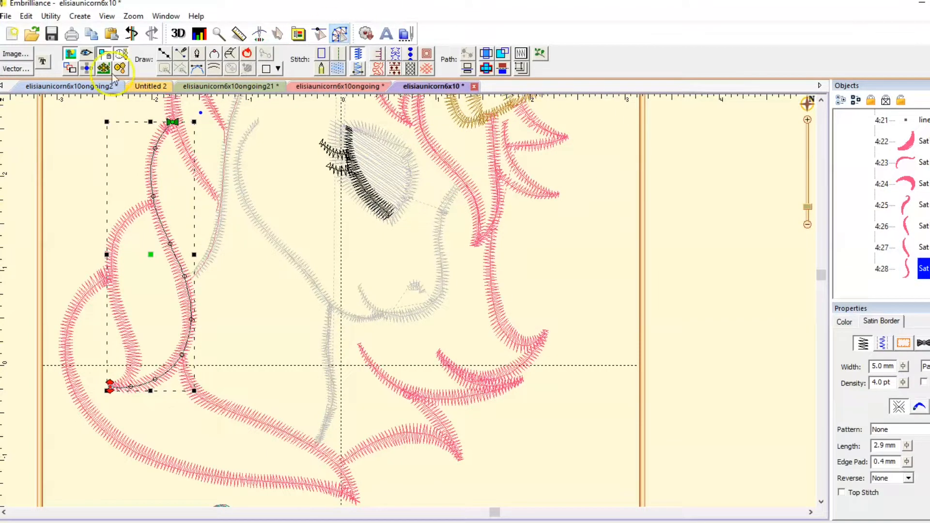
pyautogui.click(63, 136)
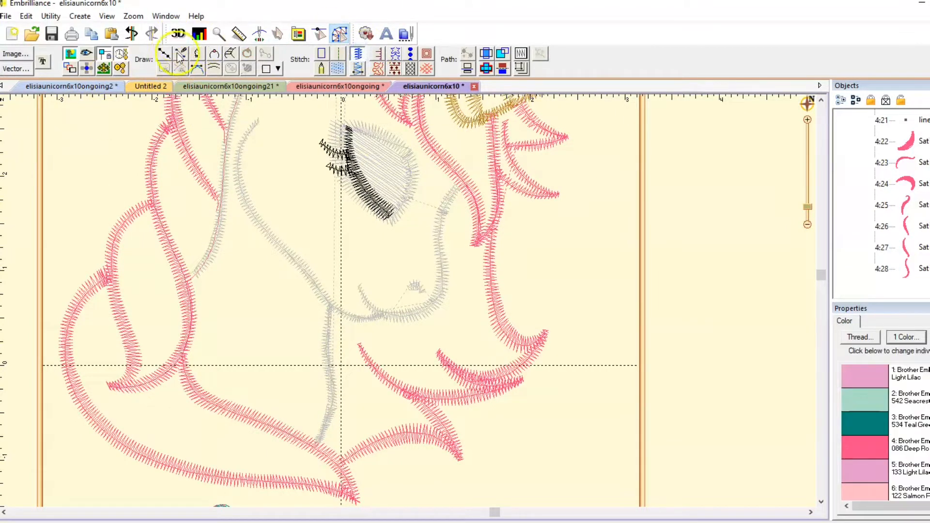
pyautogui.click(164, 54)
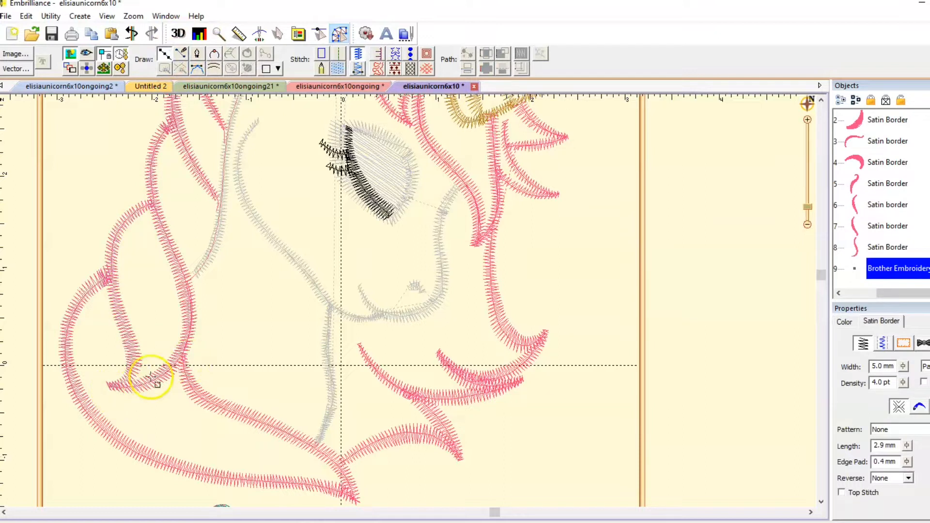
pyautogui.click(111, 387)
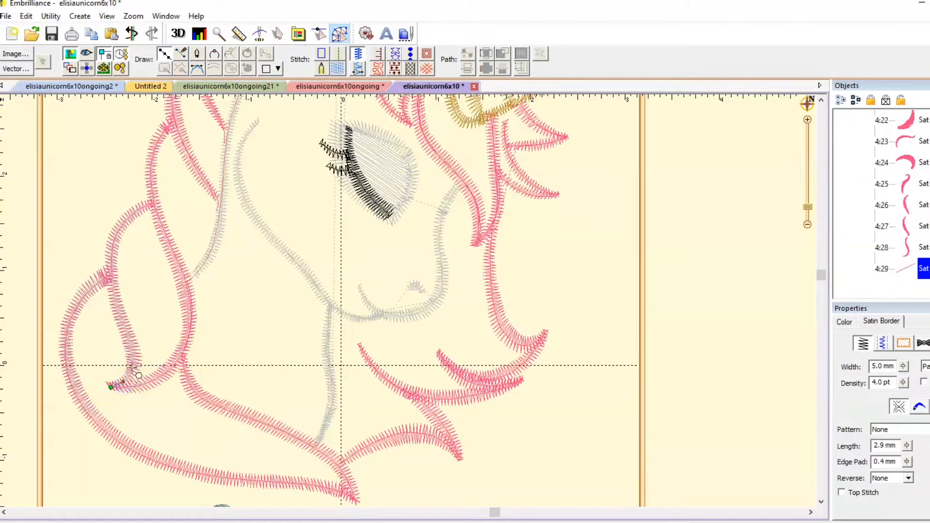
pyautogui.click(129, 341)
pyautogui.click(115, 303)
pyautogui.click(112, 268)
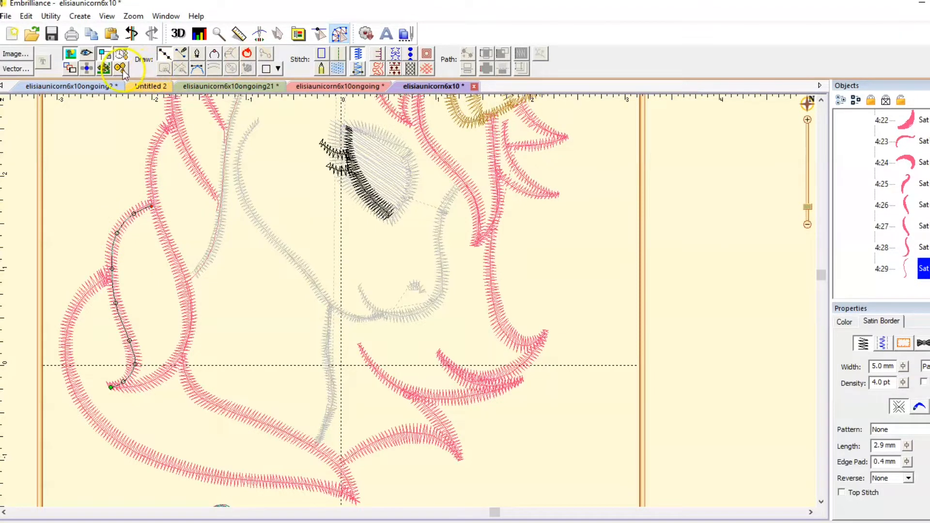
pyautogui.click(260, 33)
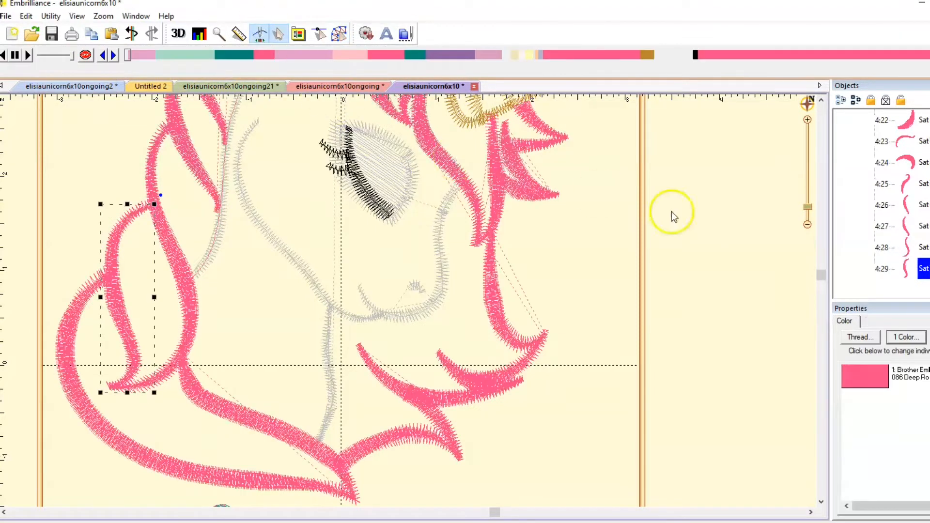
# - Delete the stray empty line object from among the redrawn mane's satin borders
pyautogui.moveTo(807, 207); pyautogui.dragTo(806, 218)
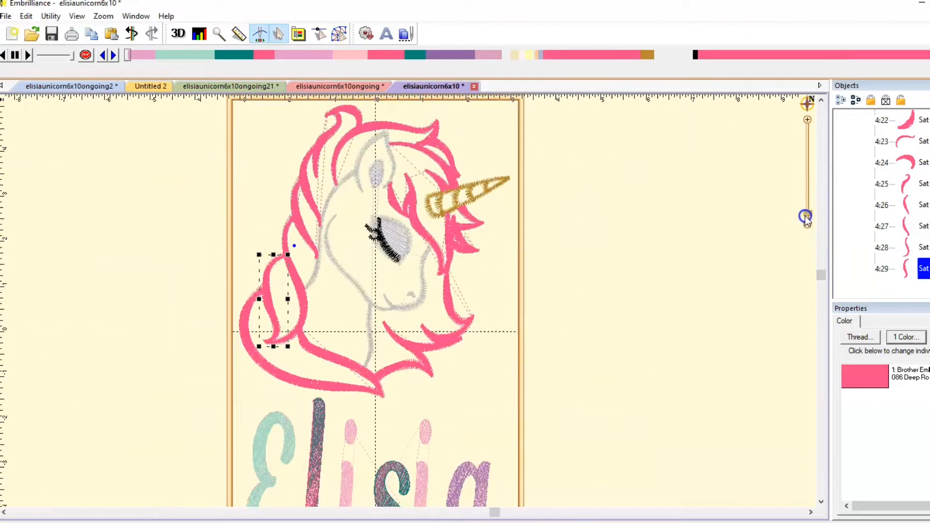
pyautogui.scroll(2, 902, 203)
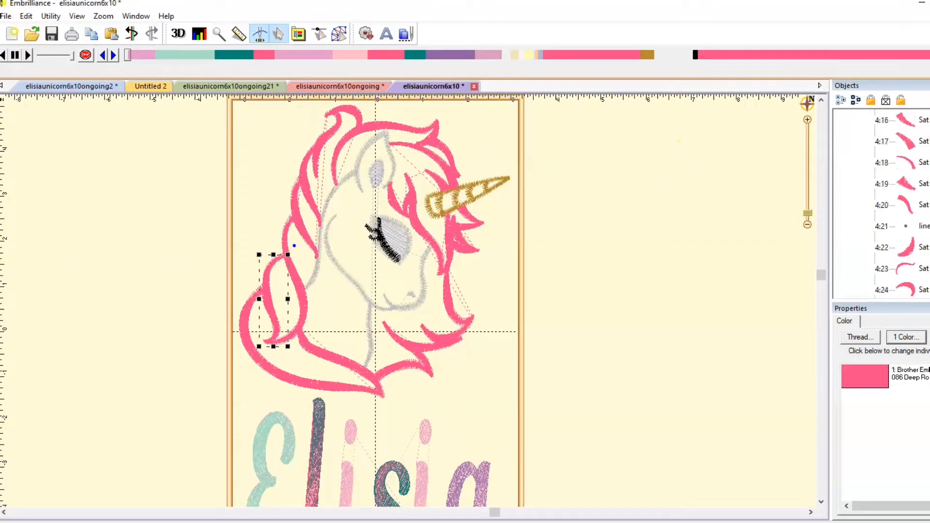
pyautogui.click(853, 213)
pyautogui.click(923, 205)
pyautogui.keyDown('ctrl'); pyautogui.click(927, 230); pyautogui.keyUp('ctrl')
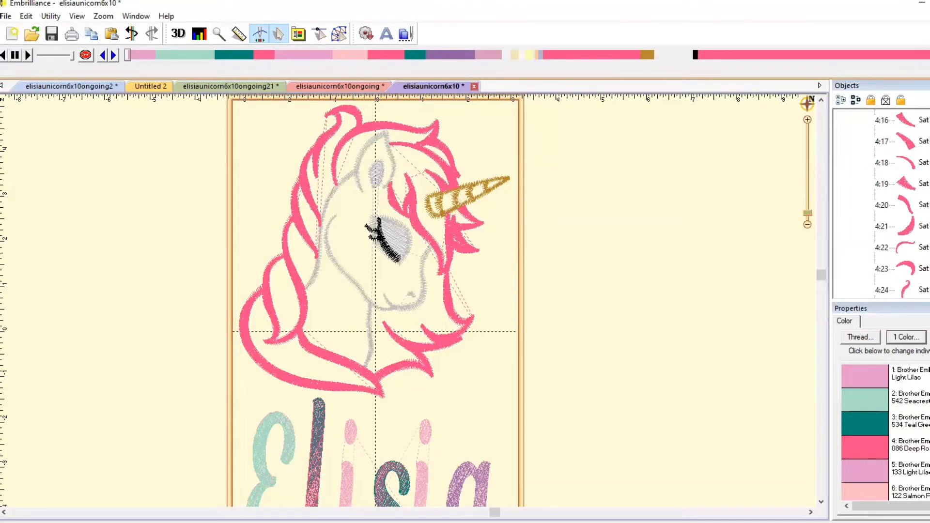
# - Delete the original thin mane outline from the imported elisiaunicorn design and inspect the redrawn strands up close
pyautogui.scroll(6, 879, 203)
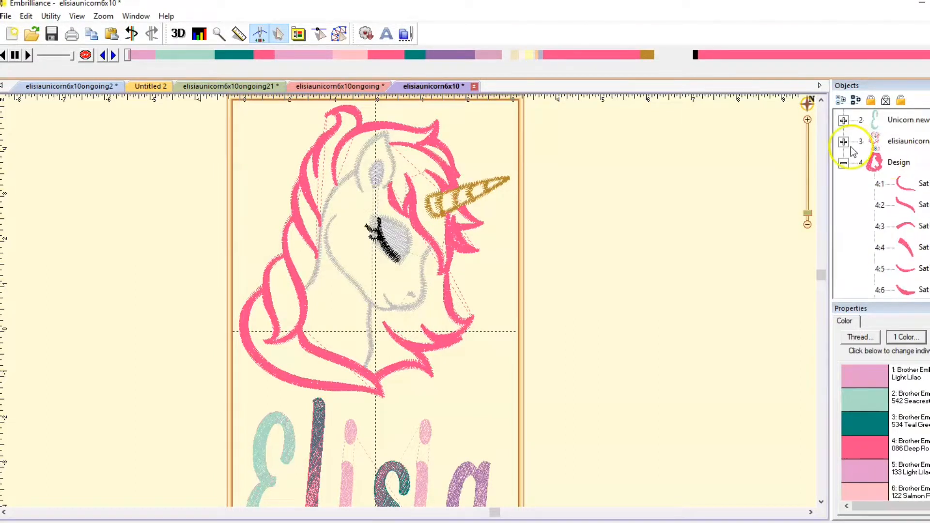
pyautogui.click(844, 142)
pyautogui.scroll(-3, 901, 203)
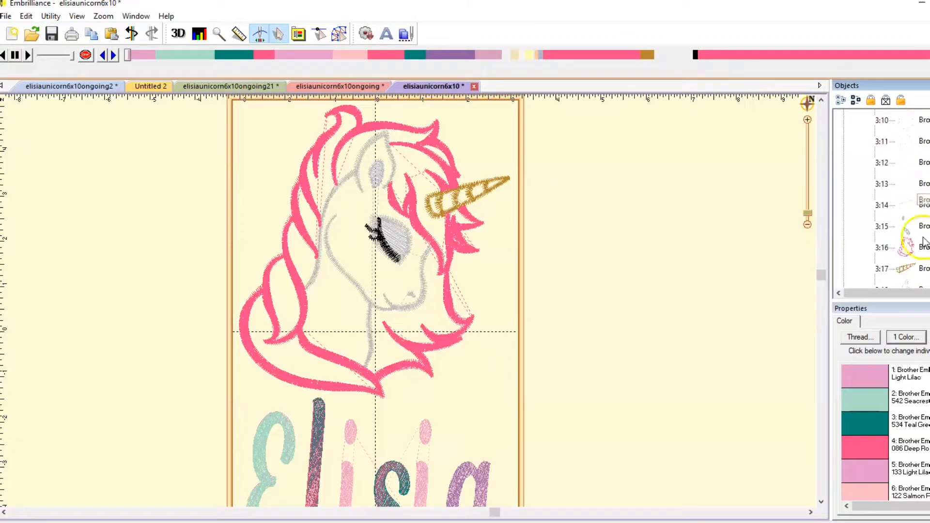
pyautogui.click(906, 247)
pyautogui.keyDown('ctrl'); pyautogui.click(911, 257); pyautogui.keyUp('ctrl')
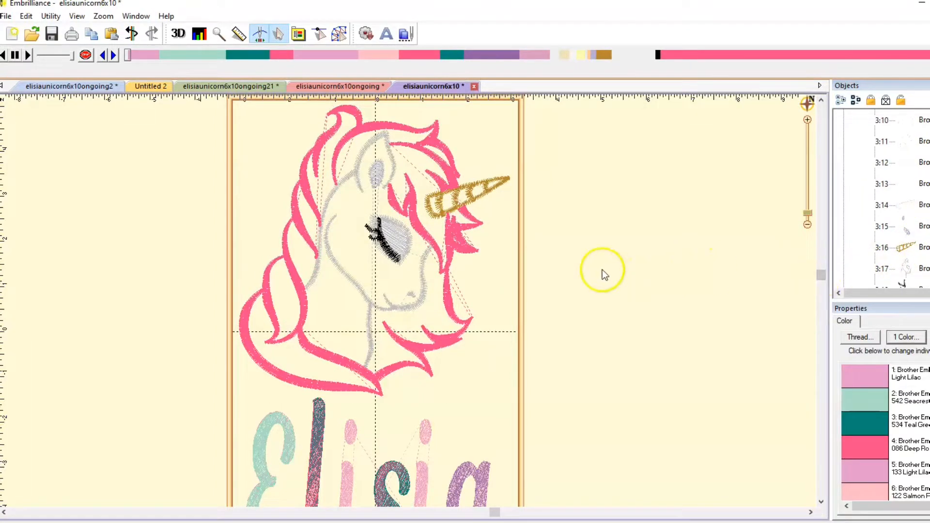
pyautogui.moveTo(807, 214); pyautogui.dragTo(808, 211)
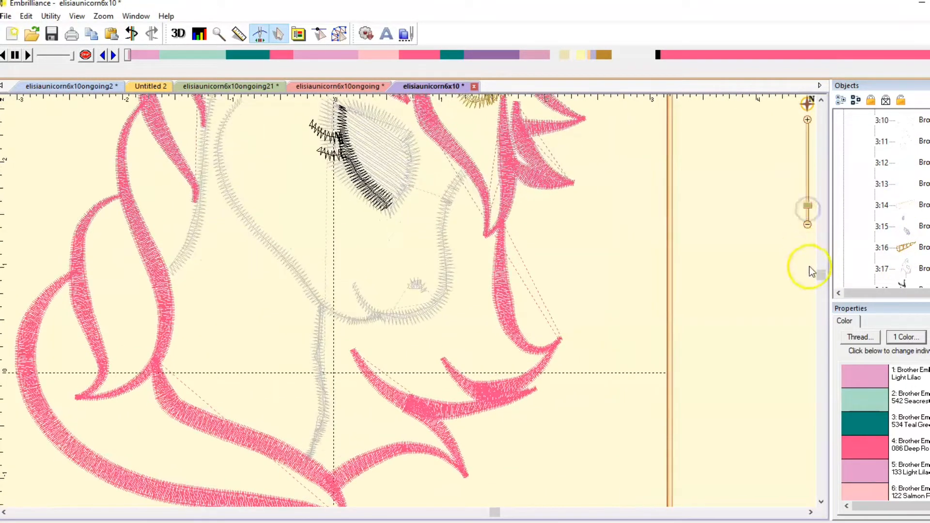
pyautogui.moveTo(820, 273); pyautogui.dragTo(813, 236)
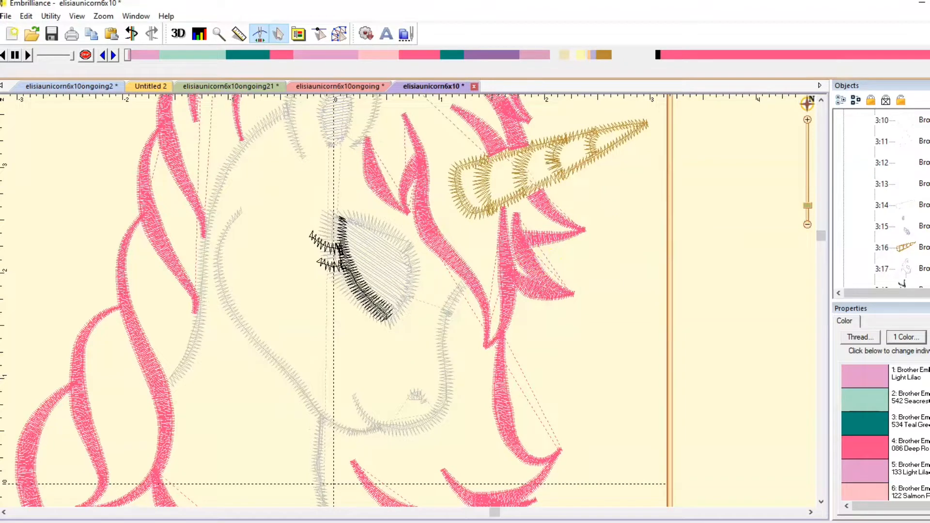
# - Set the satin border width to 4.0 mm on the curved strand just below the horn and preview the stitches
pyautogui.scroll(-1, 902, 285)
pyautogui.click(844, 269)
pyautogui.click(923, 247)
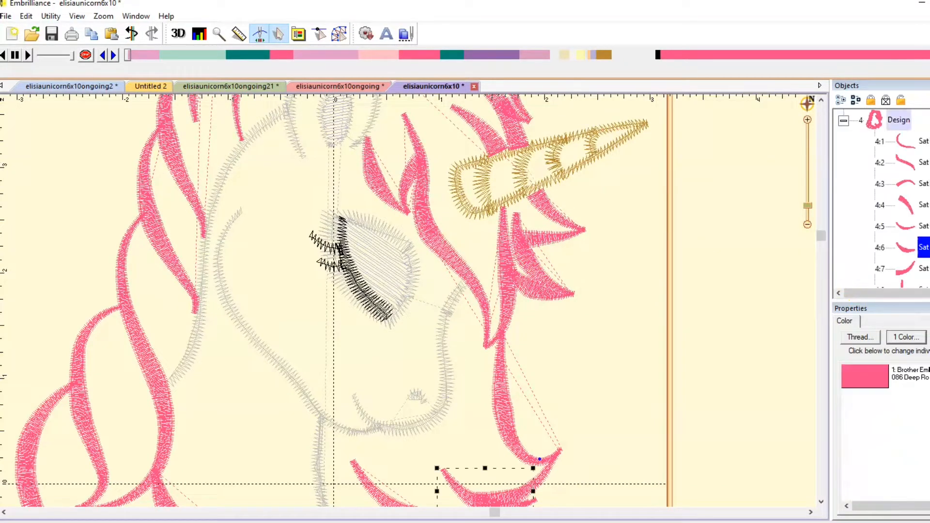
pyautogui.press('Down')
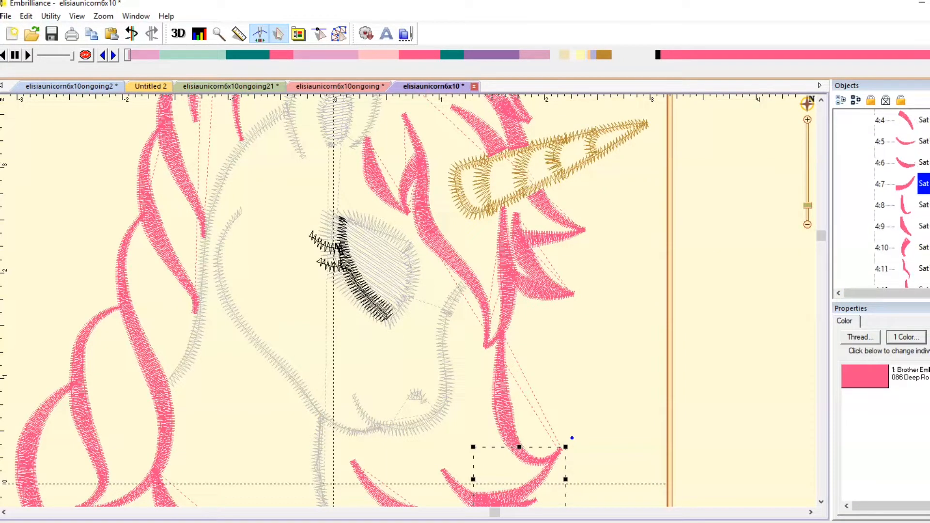
pyautogui.press('Down')
pyautogui.press('Down')
pyautogui.press('Down')
pyautogui.press('Down')
pyautogui.press('Down')
pyautogui.press('Down')
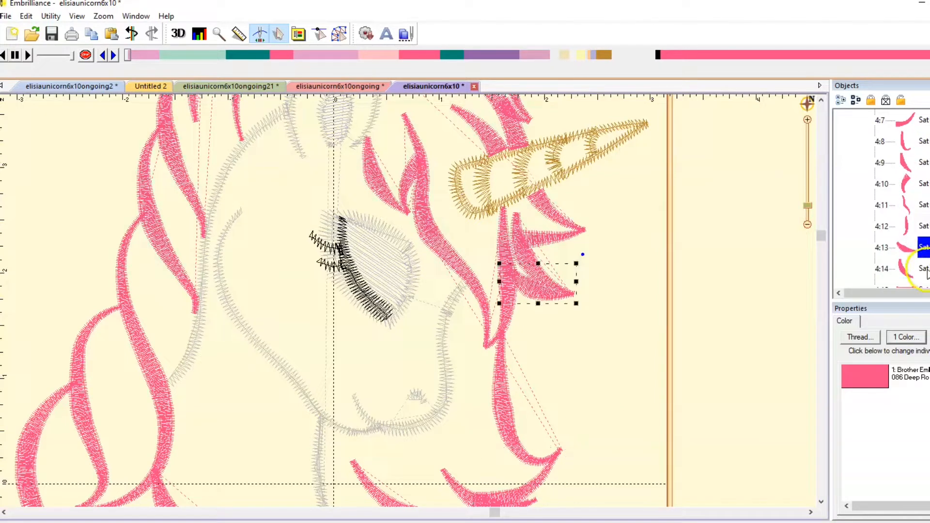
pyautogui.click(926, 270)
pyautogui.click(339, 33)
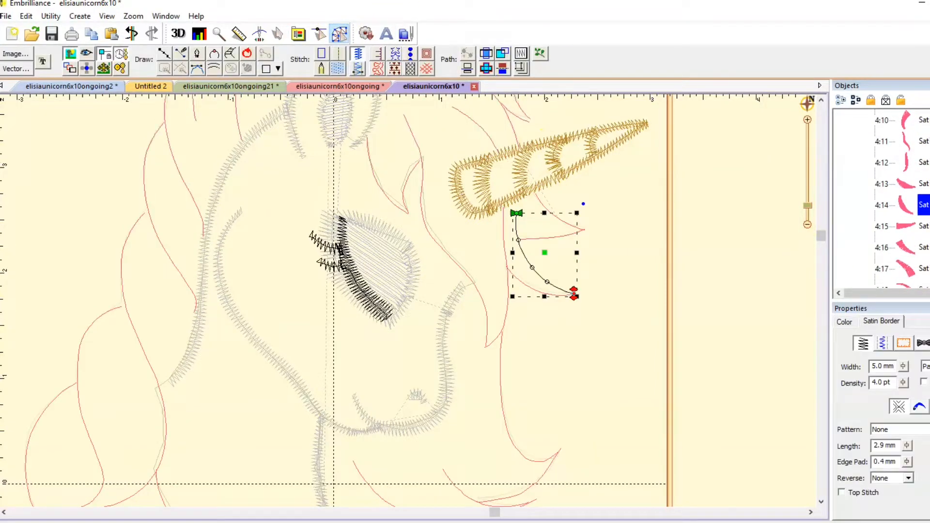
pyautogui.click(907, 366)
pyautogui.click(906, 380)
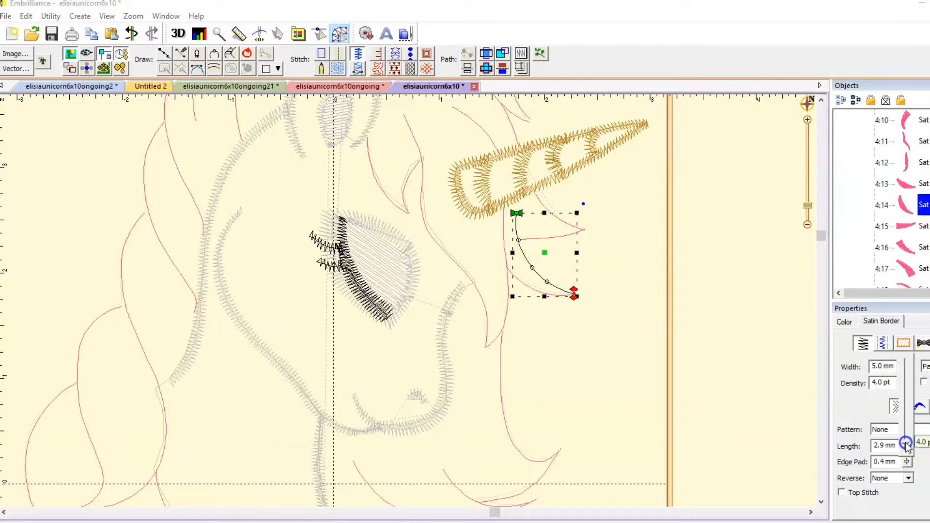
pyautogui.click(906, 367)
pyautogui.moveTo(906, 381); pyautogui.dragTo(907, 387)
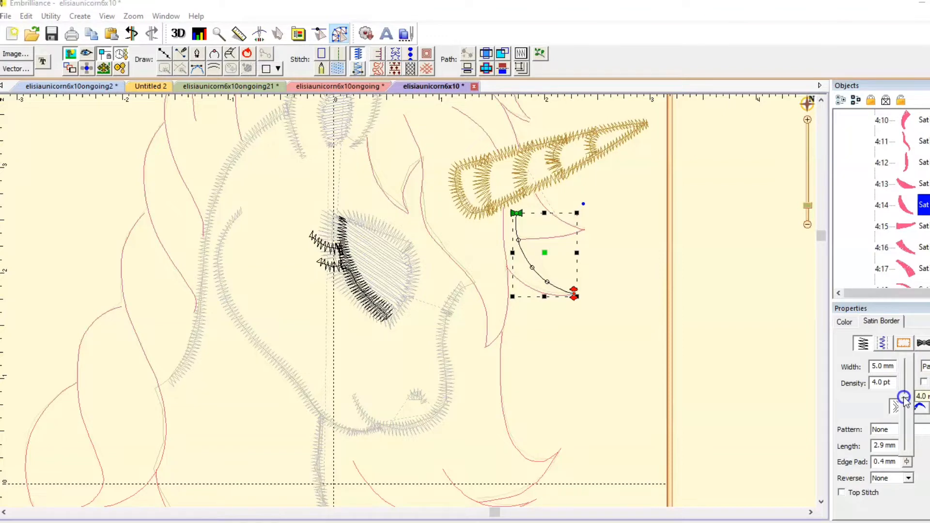
pyautogui.moveTo(904, 397); pyautogui.dragTo(904, 398)
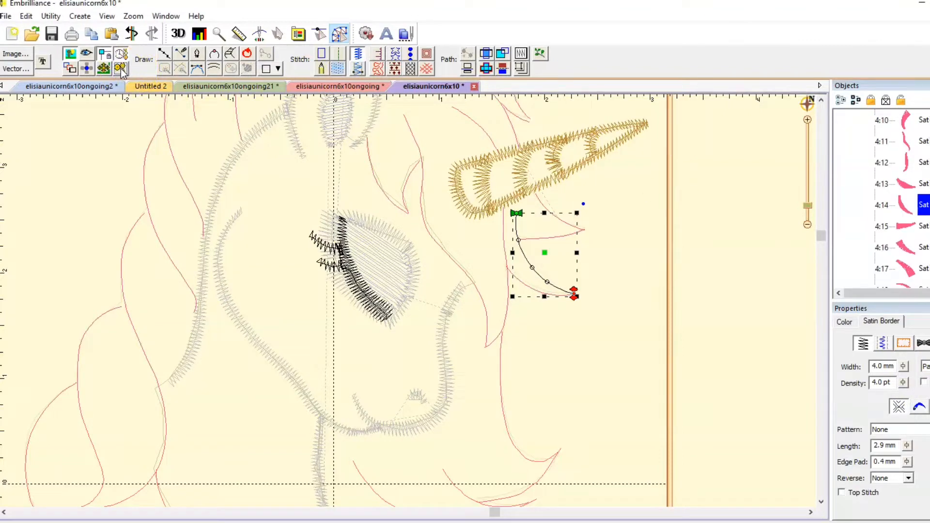
pyautogui.click(258, 34)
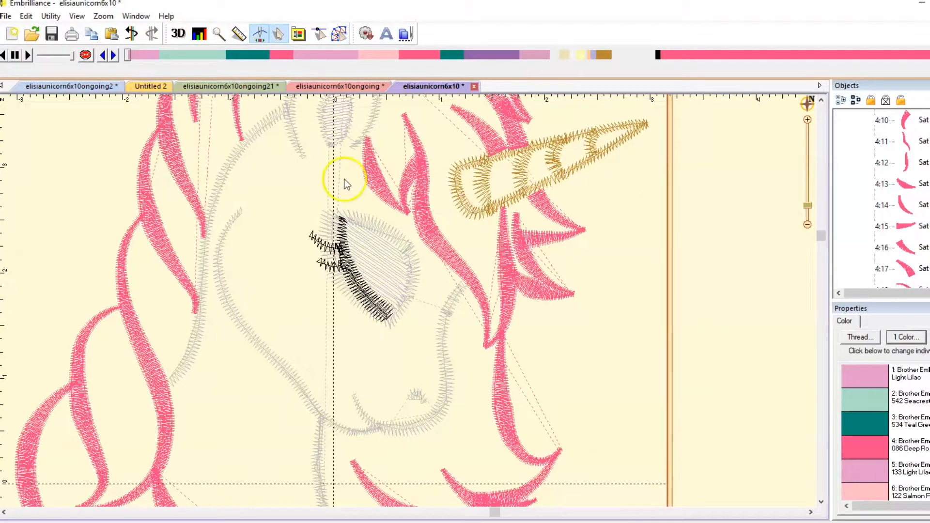
# - Set the satin border width to 4.0 mm on the short strand ending at the horn's upper edge and preview the stitches
pyautogui.click(925, 269)
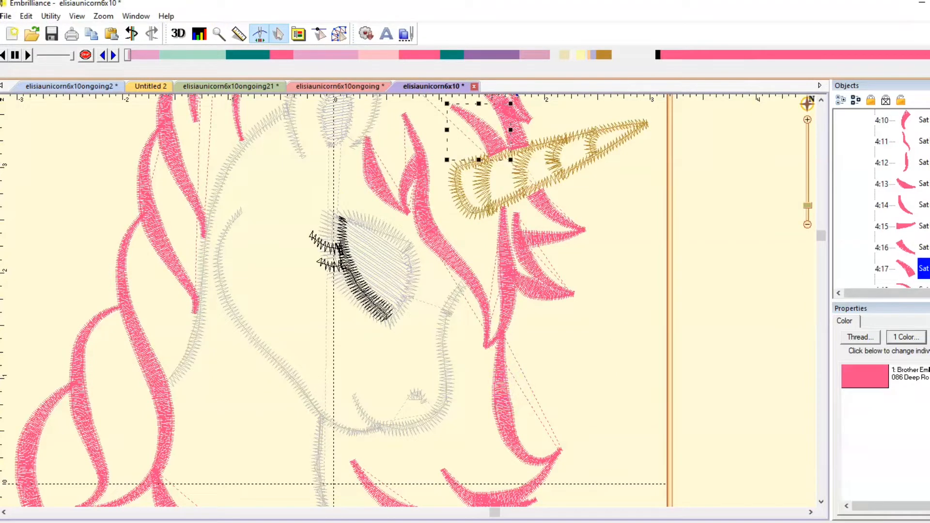
pyautogui.click(340, 34)
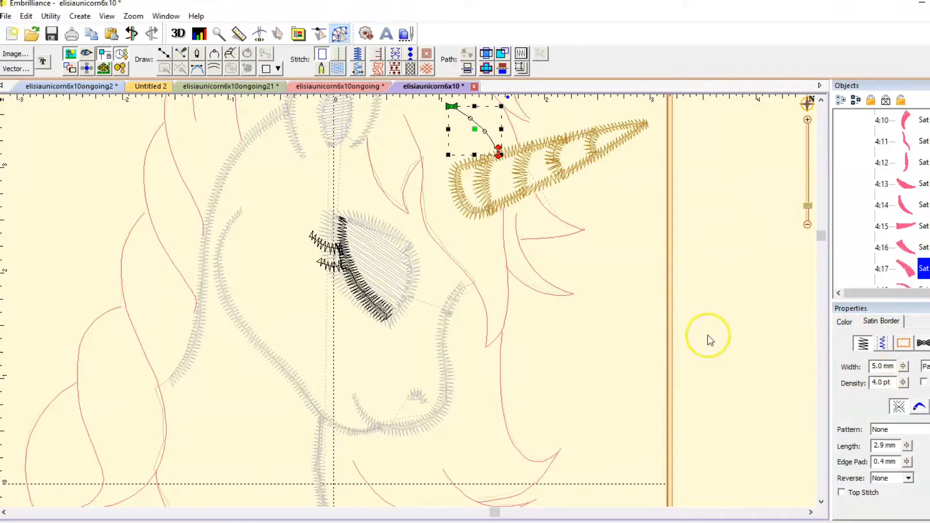
pyautogui.click(260, 34)
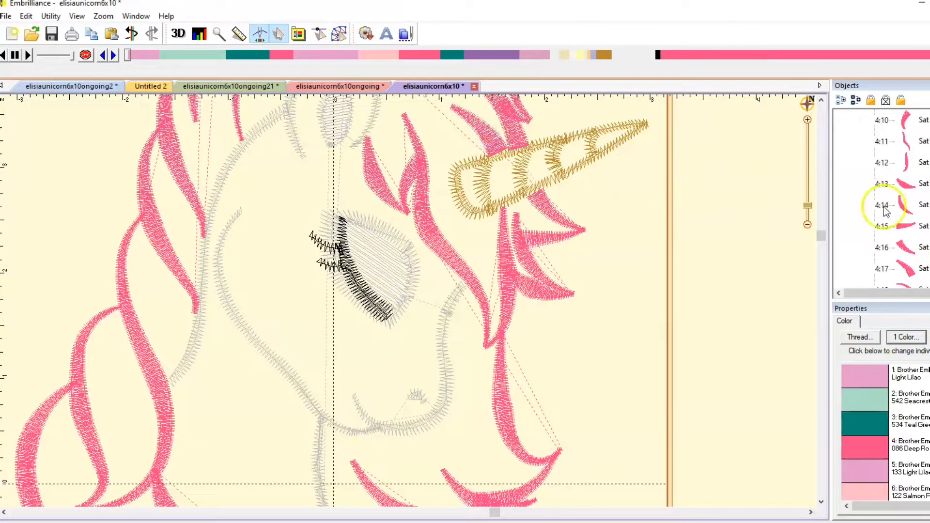
pyautogui.click(909, 269)
pyautogui.click(340, 34)
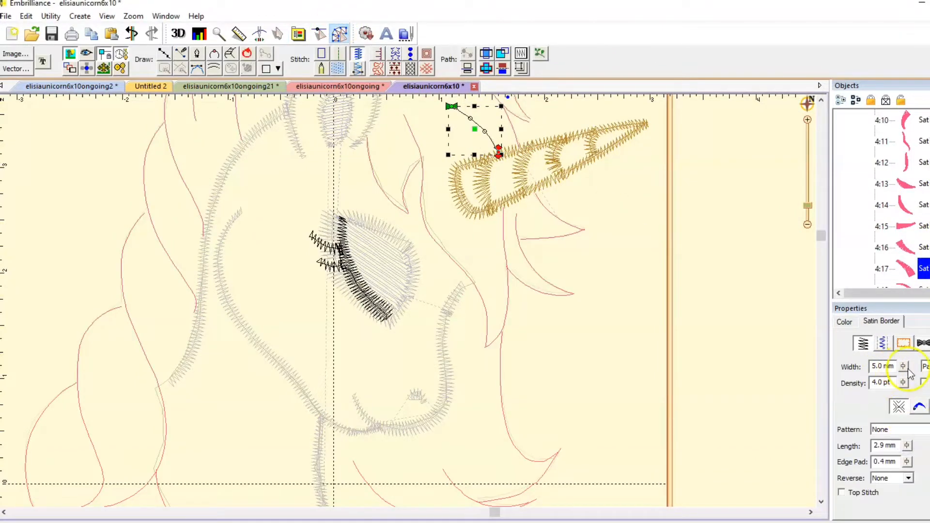
pyautogui.moveTo(907, 382); pyautogui.dragTo(908, 400)
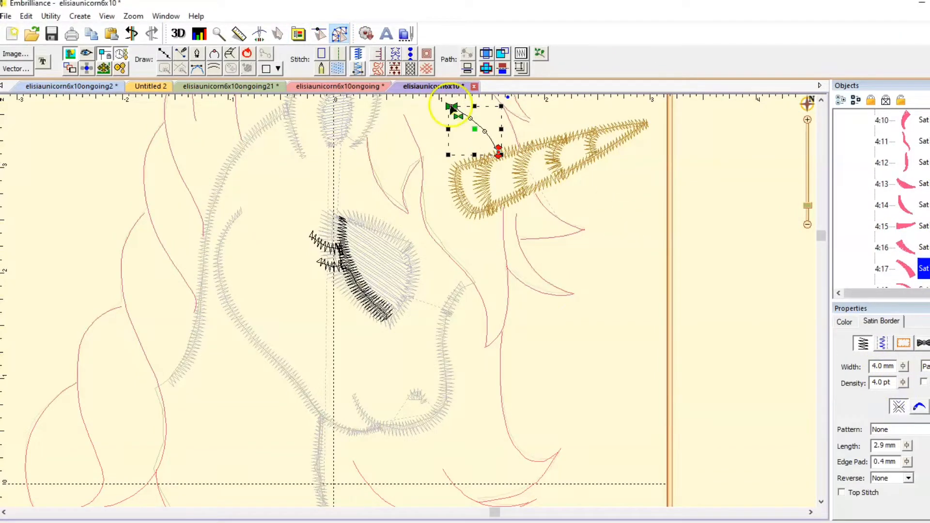
pyautogui.click(260, 34)
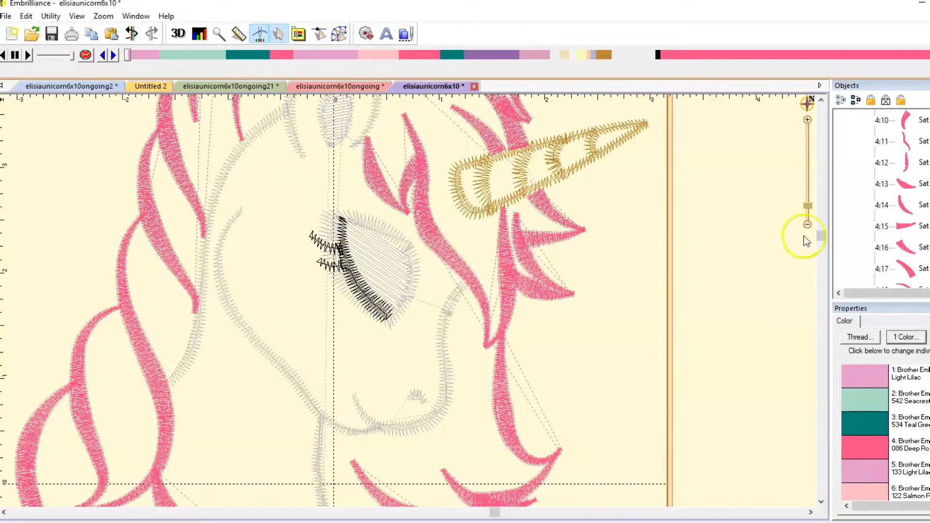
# - Run the stitch simulator from the start of the redrawn mane and watch its strands sew out across the whole unicorn
pyautogui.moveTo(819, 234); pyautogui.dragTo(789, 175)
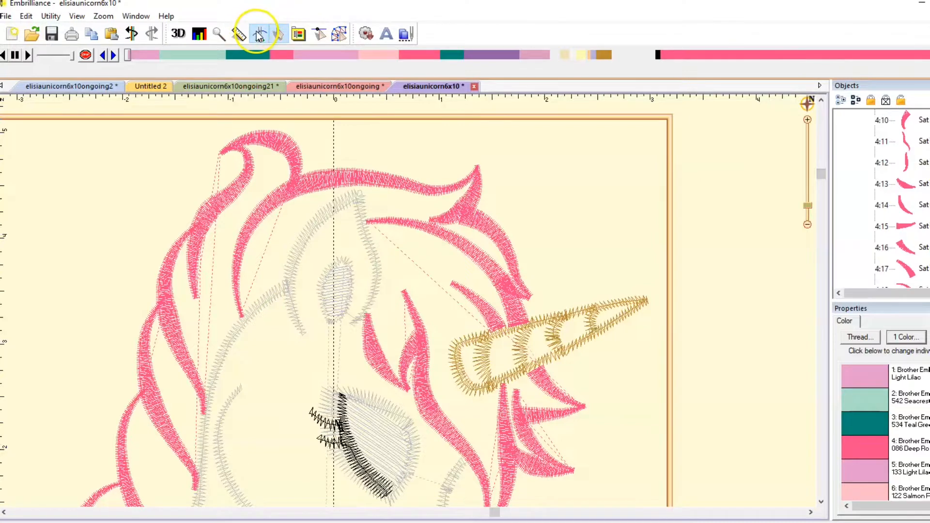
pyautogui.click(241, 63)
pyautogui.moveTo(492, 59); pyautogui.dragTo(659, 67)
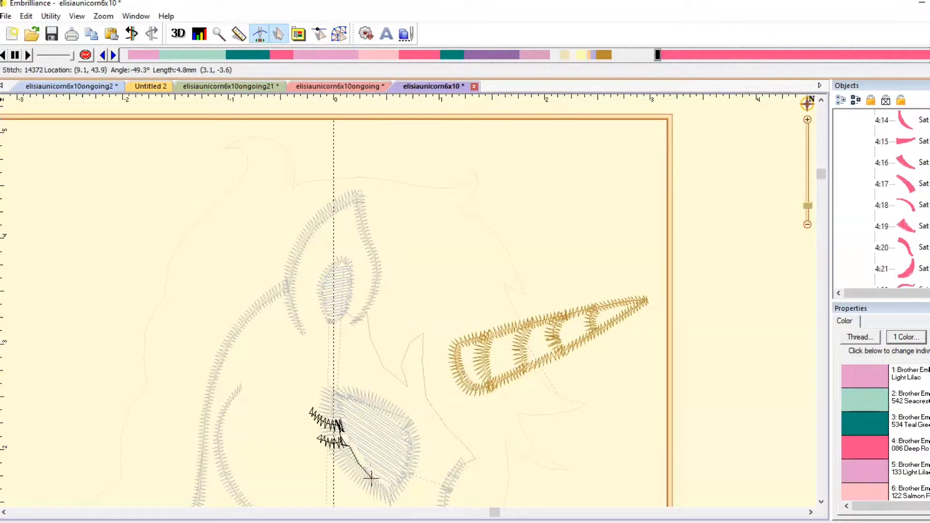
pyautogui.moveTo(822, 177); pyautogui.dragTo(822, 269)
pyautogui.click(28, 55)
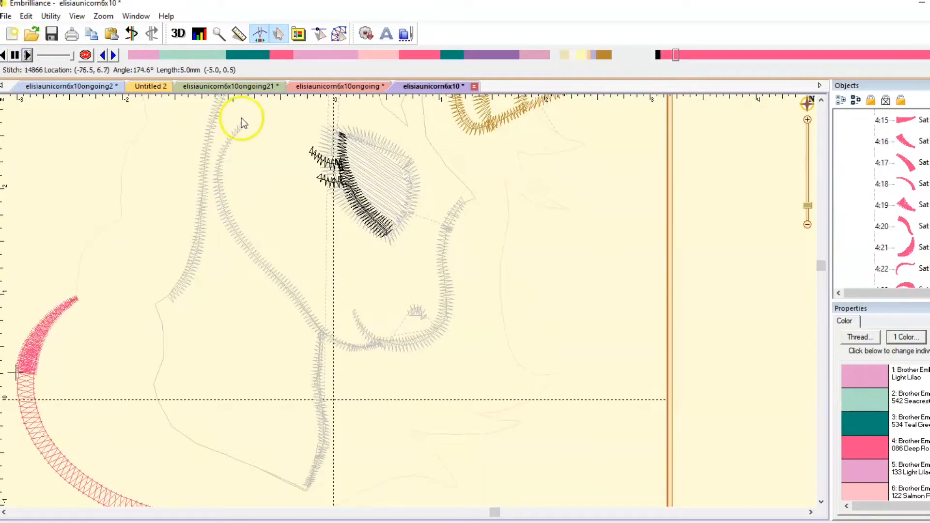
pyautogui.moveTo(808, 206); pyautogui.dragTo(807, 216)
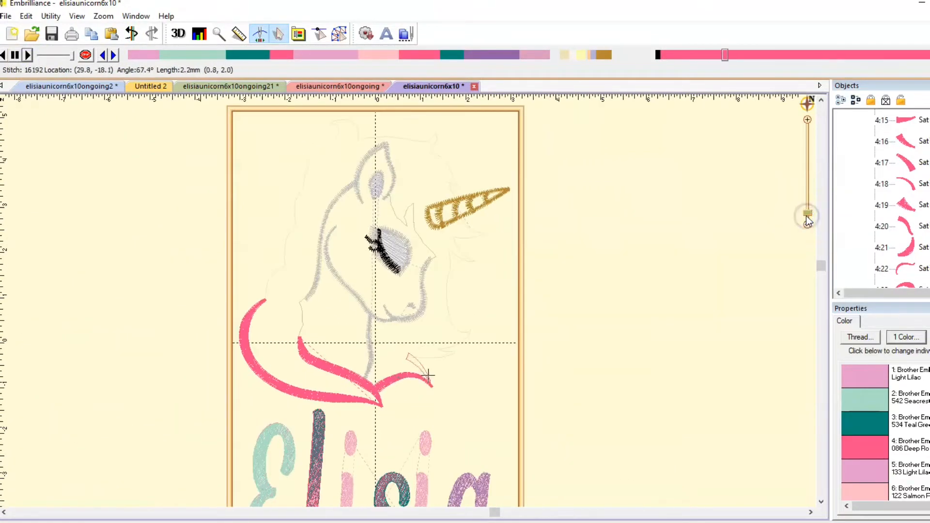